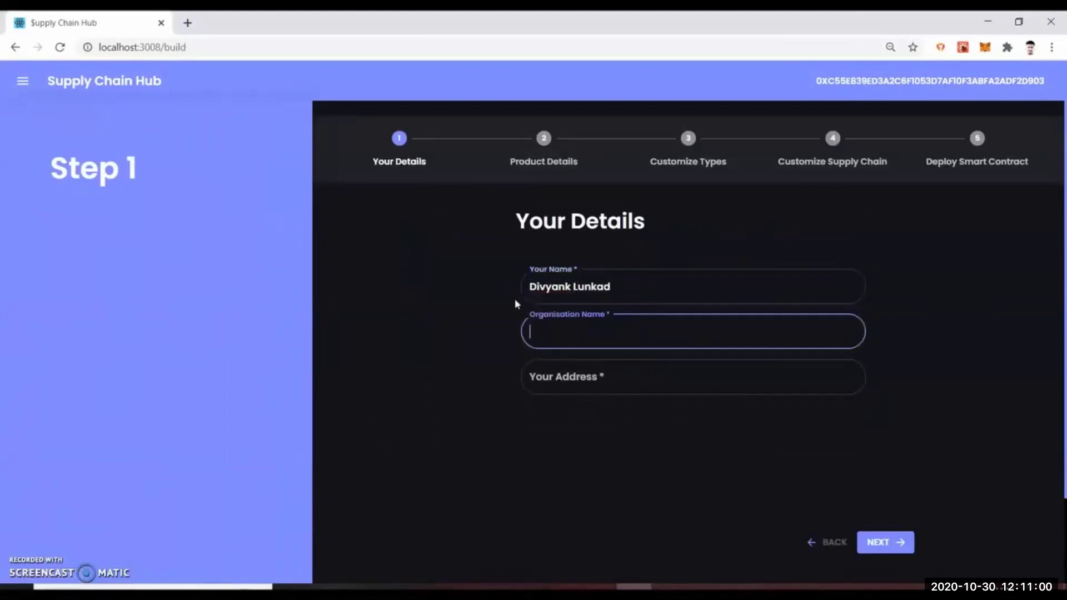
Enter the owner's organisation name and address on Your Details.
type("Lunkad Enterprises")
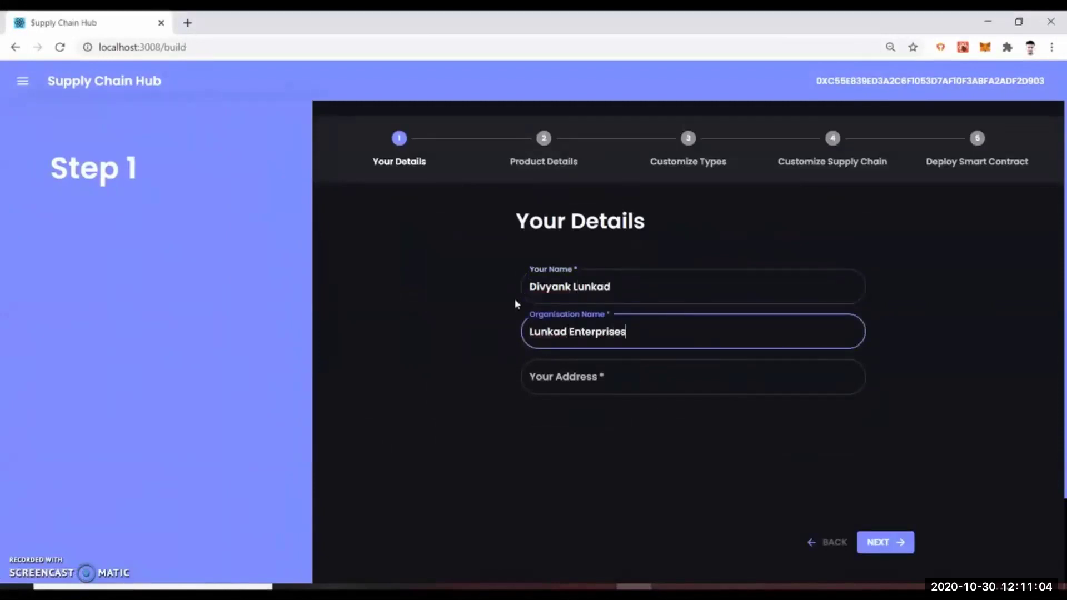
key("Tab")
type("Pune, India")
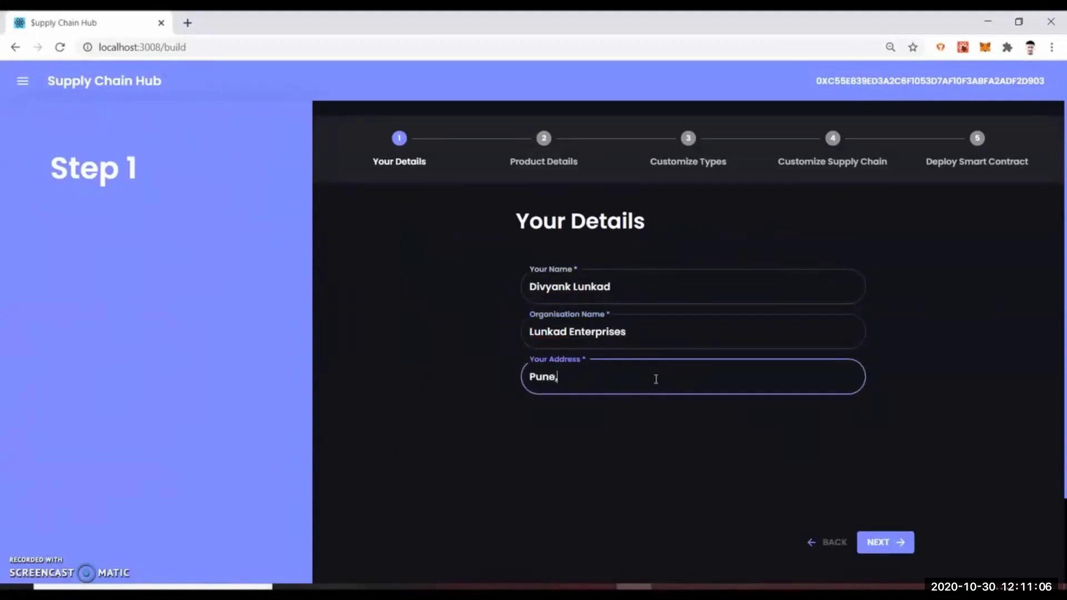
left_click(881, 543)
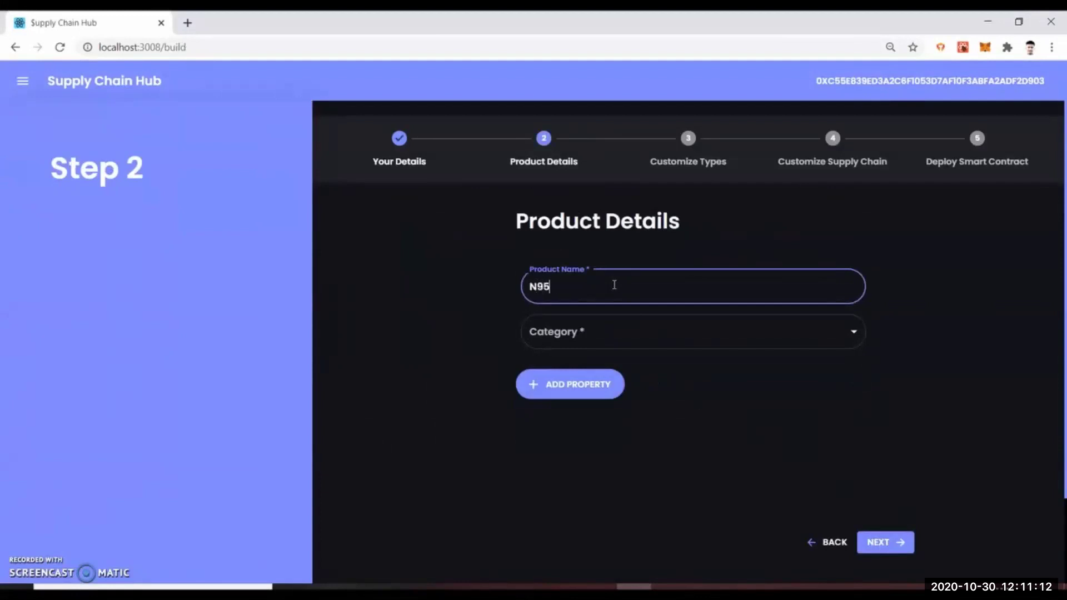
Set N95Mask's category to Medical and add a Color property of type String.
left_click(563, 340)
left_click(564, 378)
left_click(520, 393)
left_click(409, 341)
type("Color")
left_click(425, 376)
left_click(409, 392)
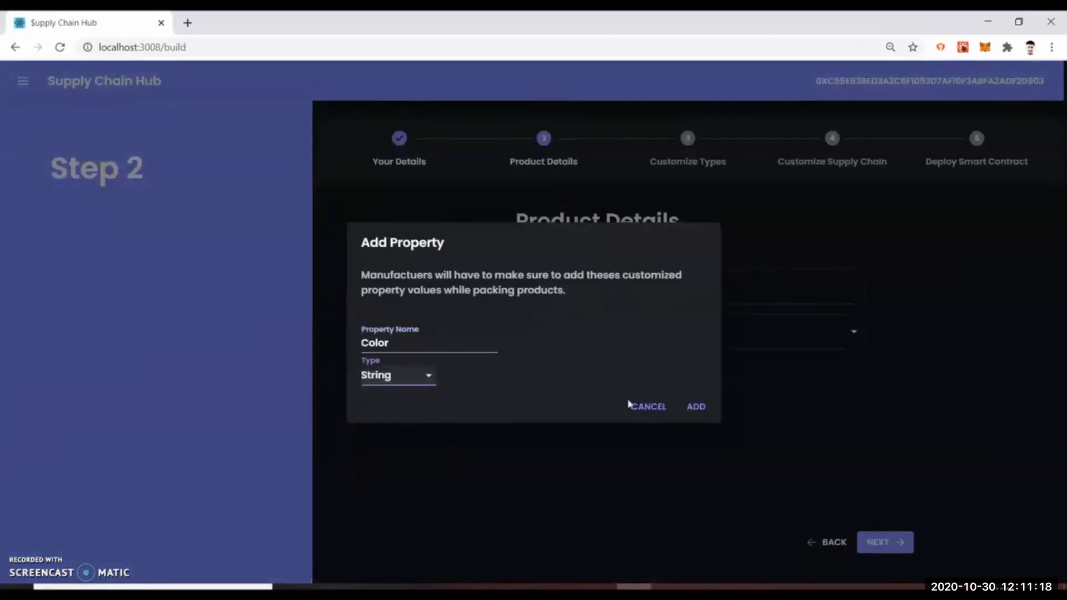
left_click(691, 406)
Add a Type Integer property, then delete it so only Color remains.
left_click(570, 439)
left_click(419, 344)
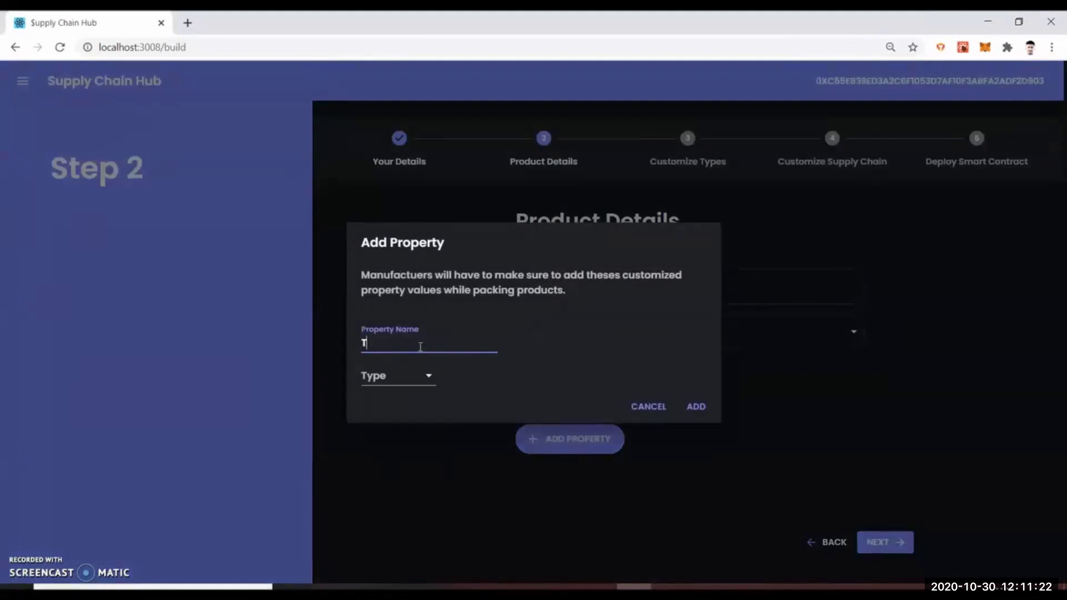
left_click(428, 376)
left_click(435, 416)
left_click(701, 407)
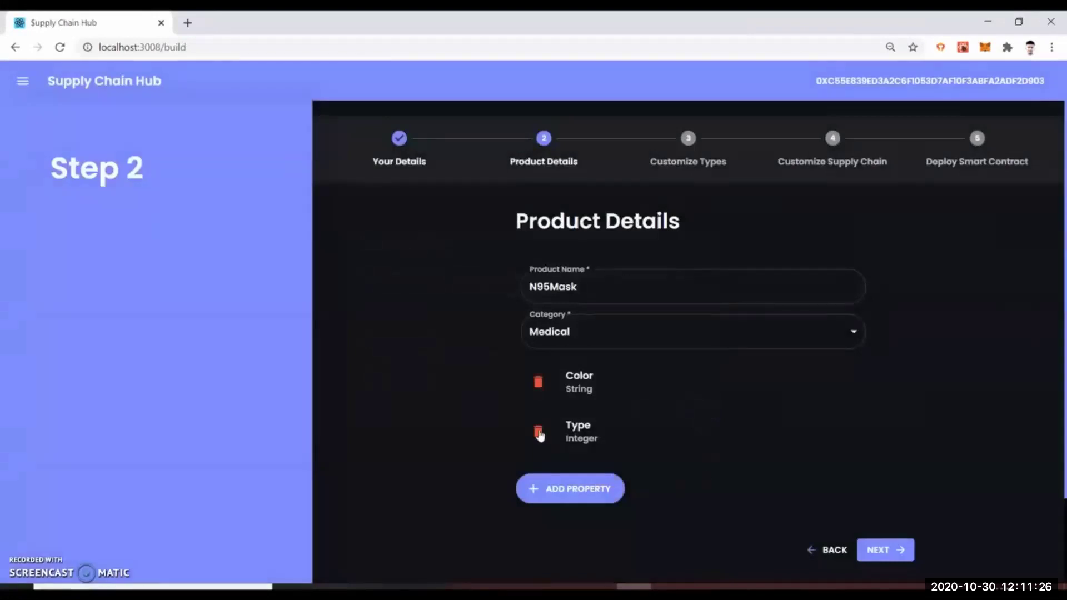
left_click(538, 431)
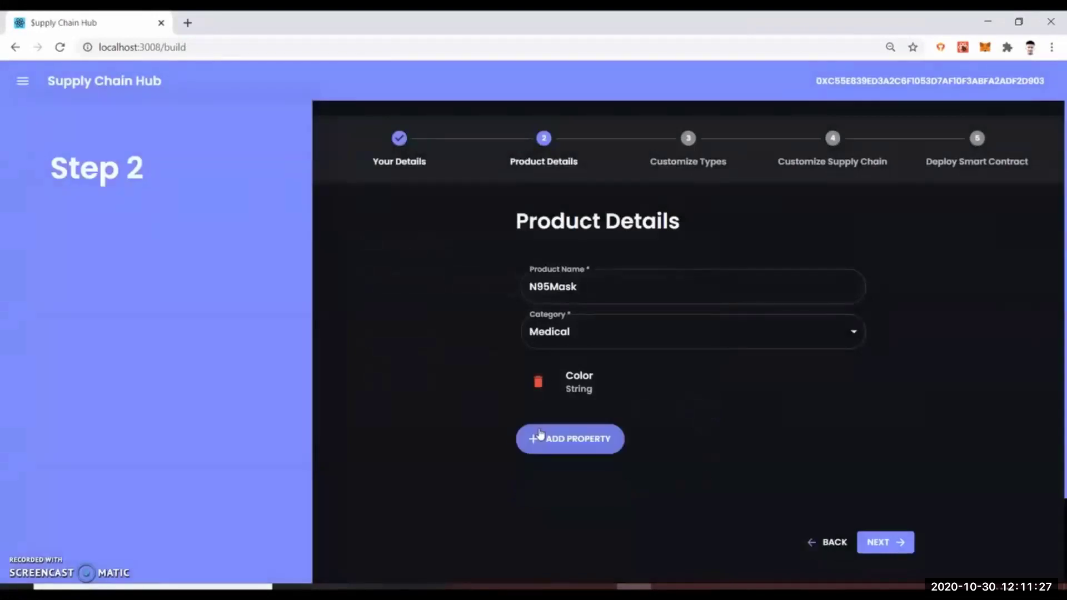
left_click(892, 548)
Track by lot ID only, and add Manufacturer and Dealer roles to the chain.
left_click(572, 361)
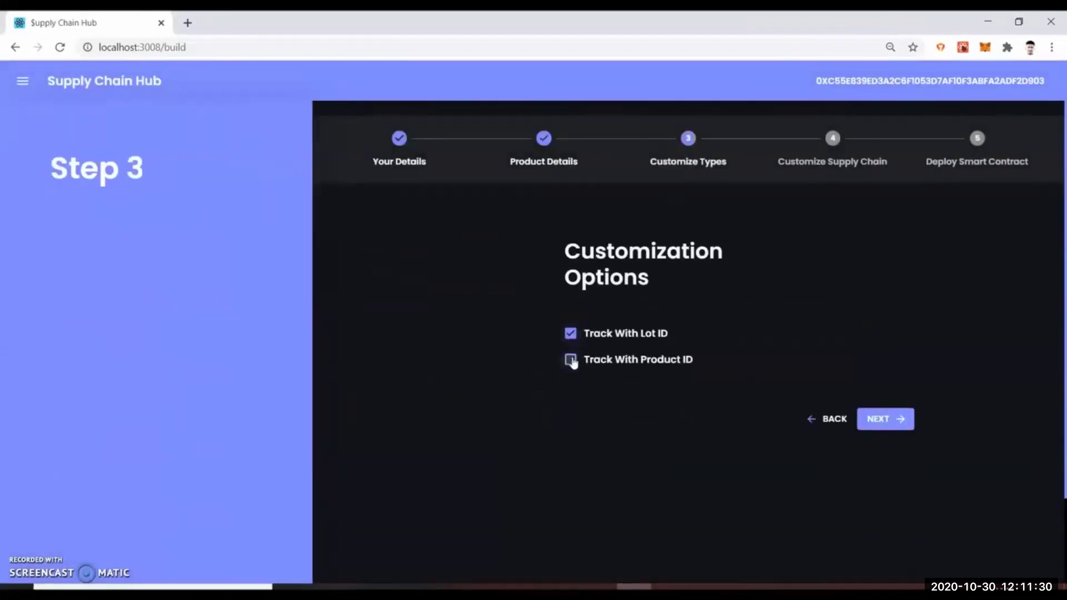
left_click(893, 423)
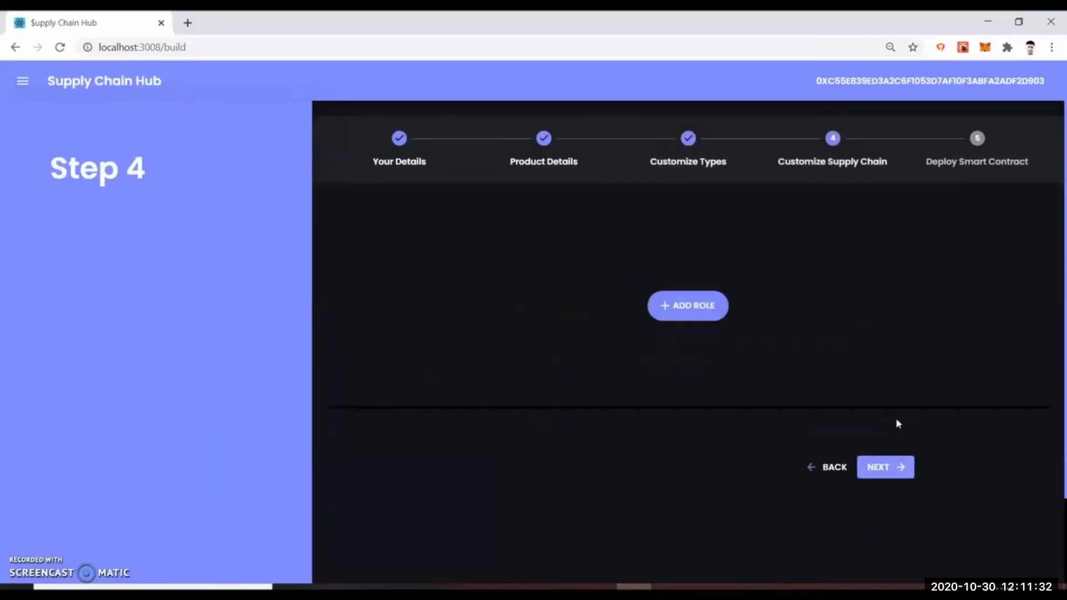
left_click(698, 320)
left_click(448, 352)
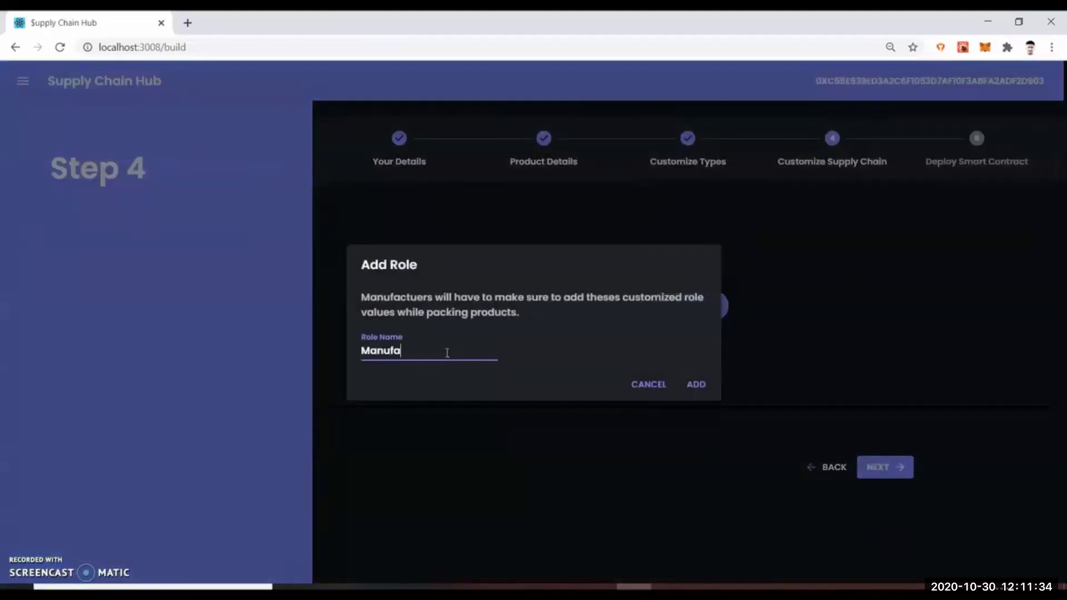
left_click(694, 385)
left_click(683, 251)
left_click(398, 351)
type("Dealer")
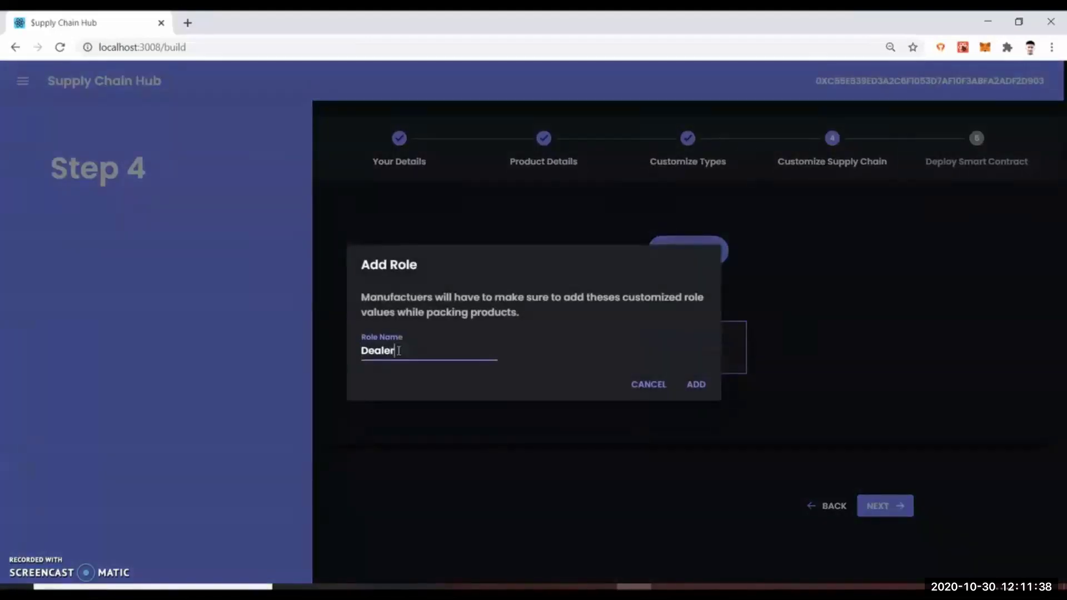
left_click(689, 384)
Add Distributor and Retailer roles to complete the chain.
left_click(686, 249)
left_click(416, 342)
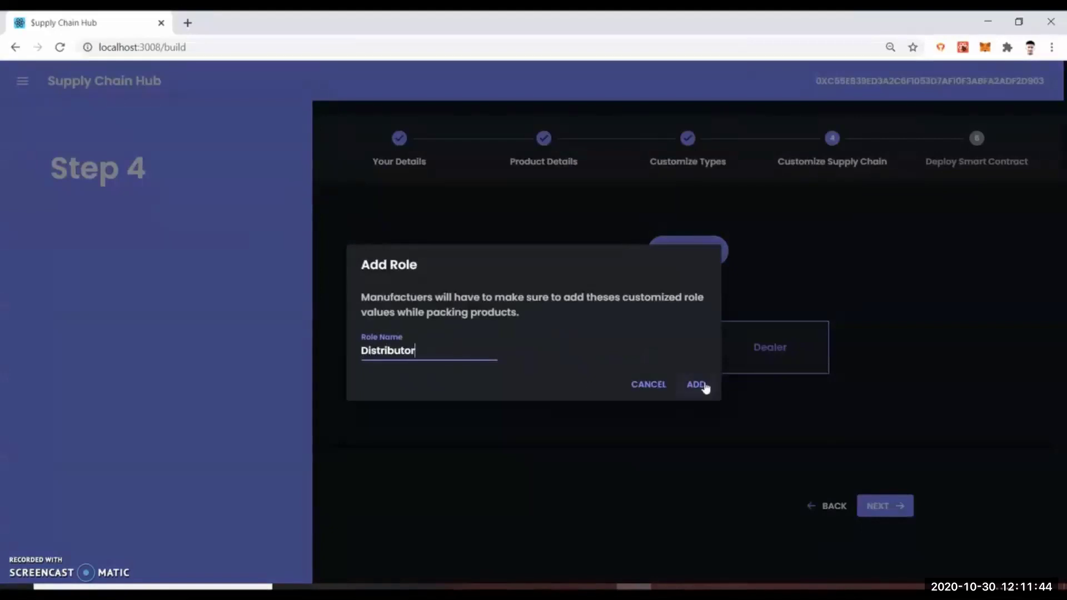
left_click(696, 384)
left_click(688, 251)
left_click(413, 353)
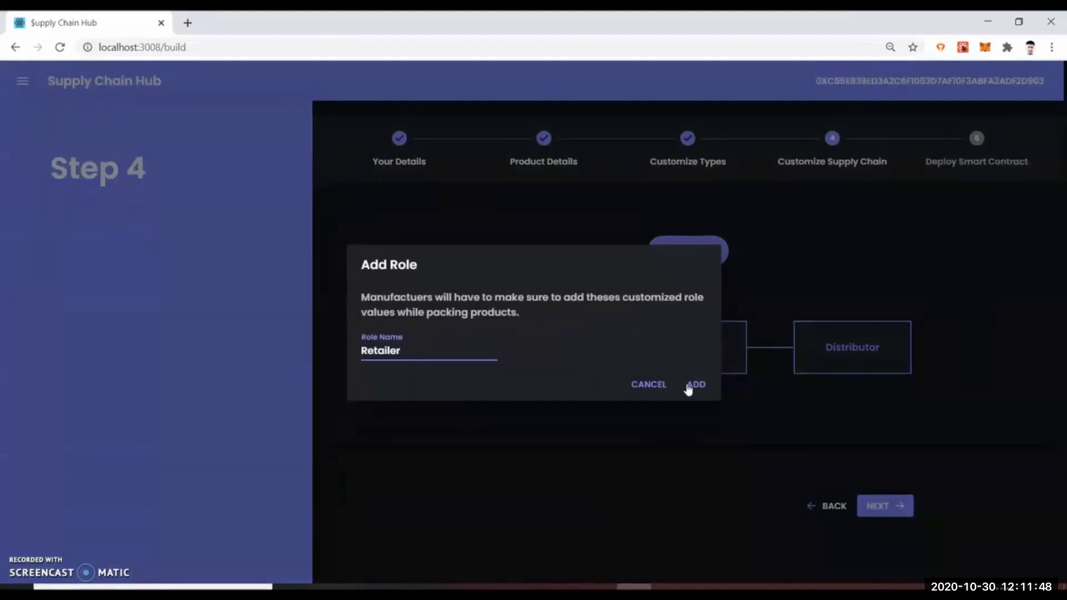
type("Retailer")
left_click(689, 385)
Review the Manufacturer role's packedLot() and forSaleLotByManufacturer() functions, leaving its name unchanged.
left_click(455, 352)
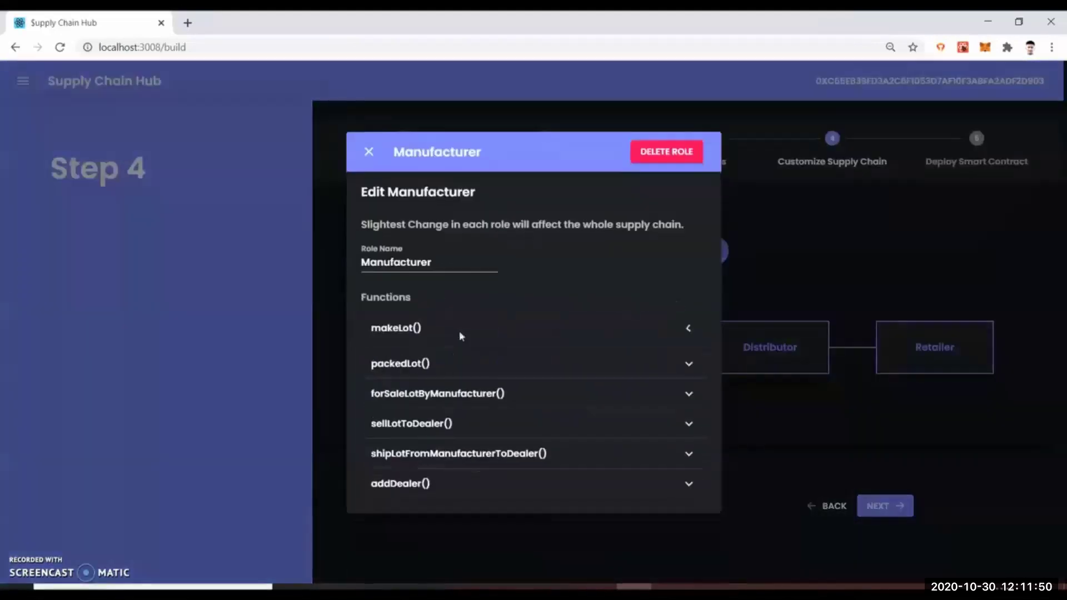
left_click(466, 365)
left_click(469, 345)
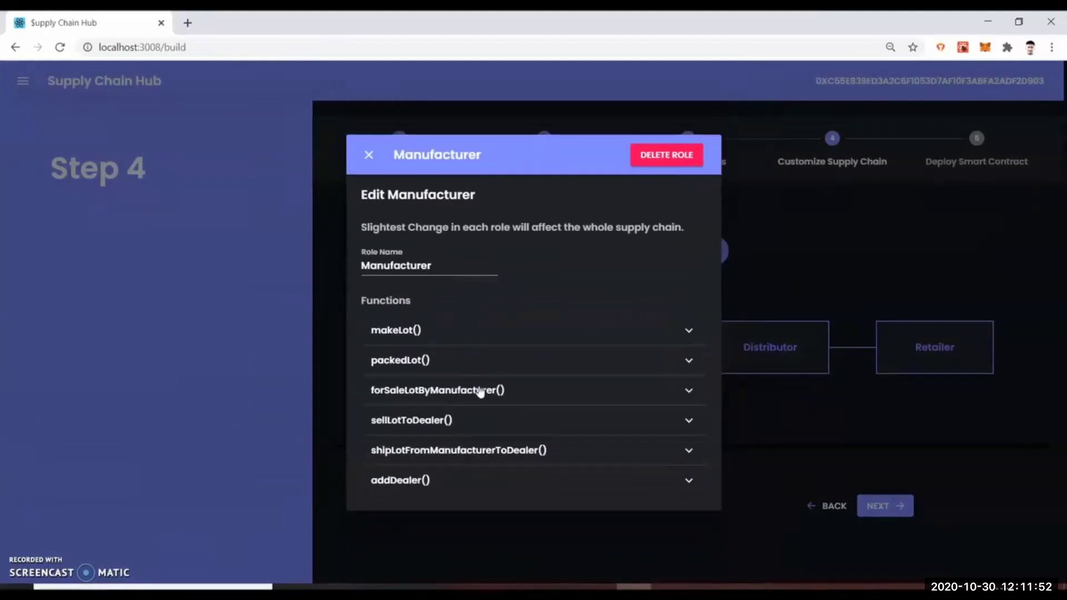
left_click(481, 391)
left_click(476, 369)
left_click(453, 266)
type("s")
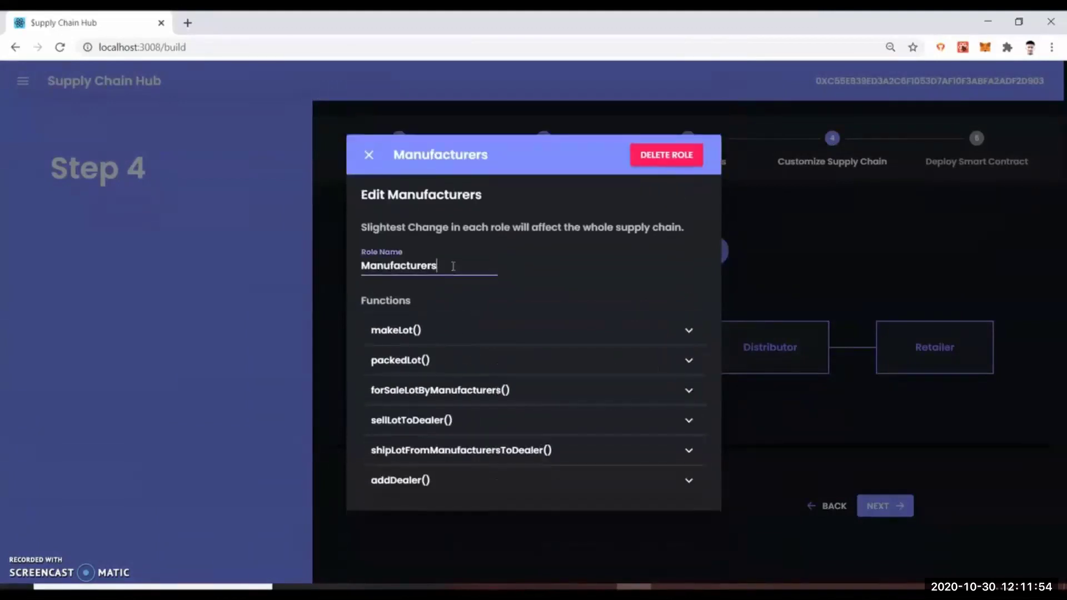
key("BackSpace")
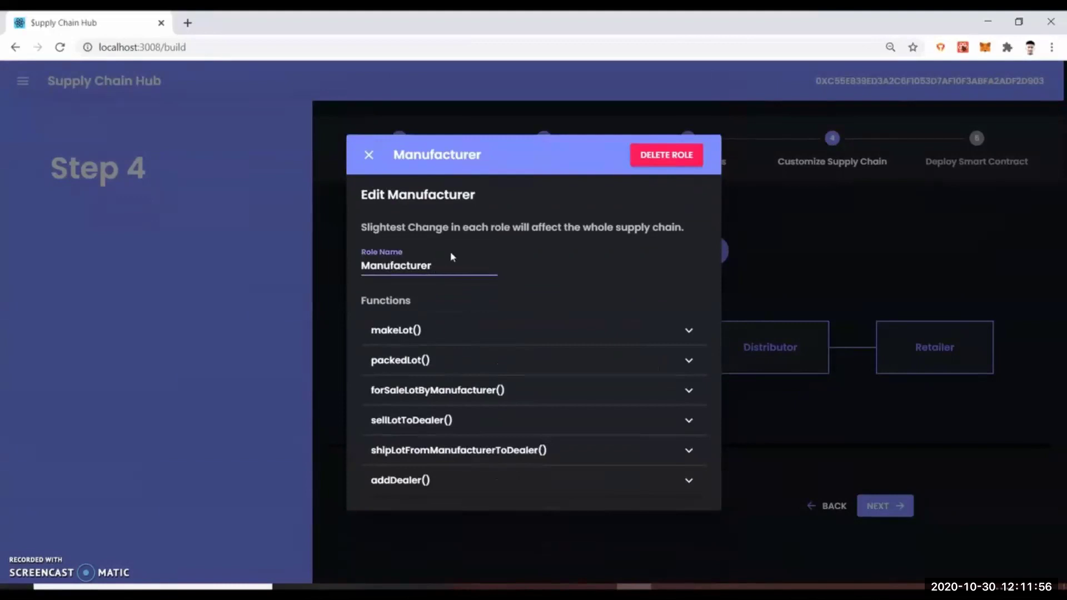
left_click(377, 159)
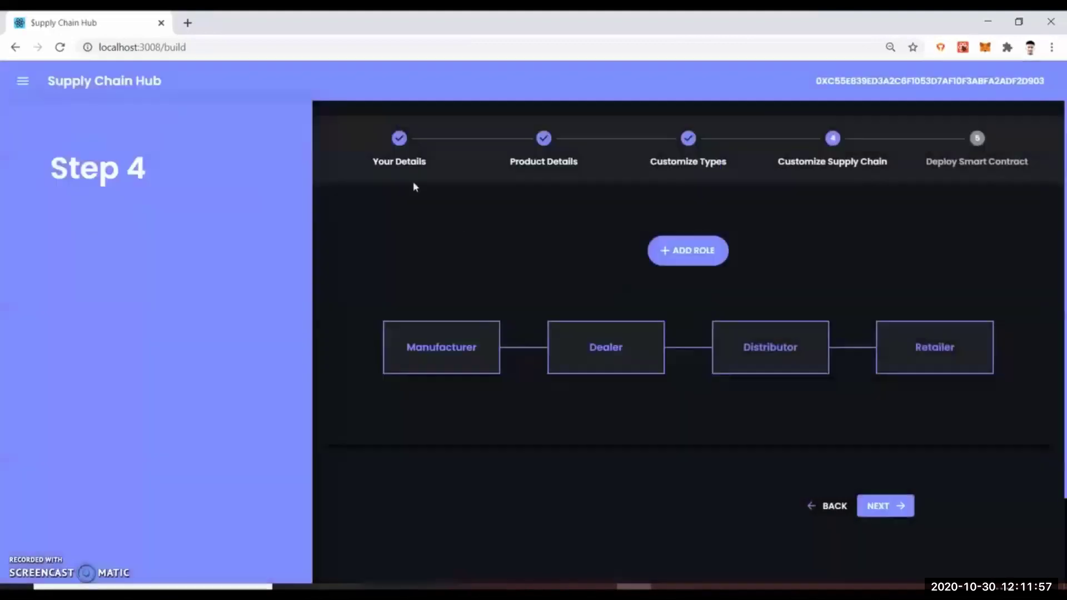
left_click(901, 507)
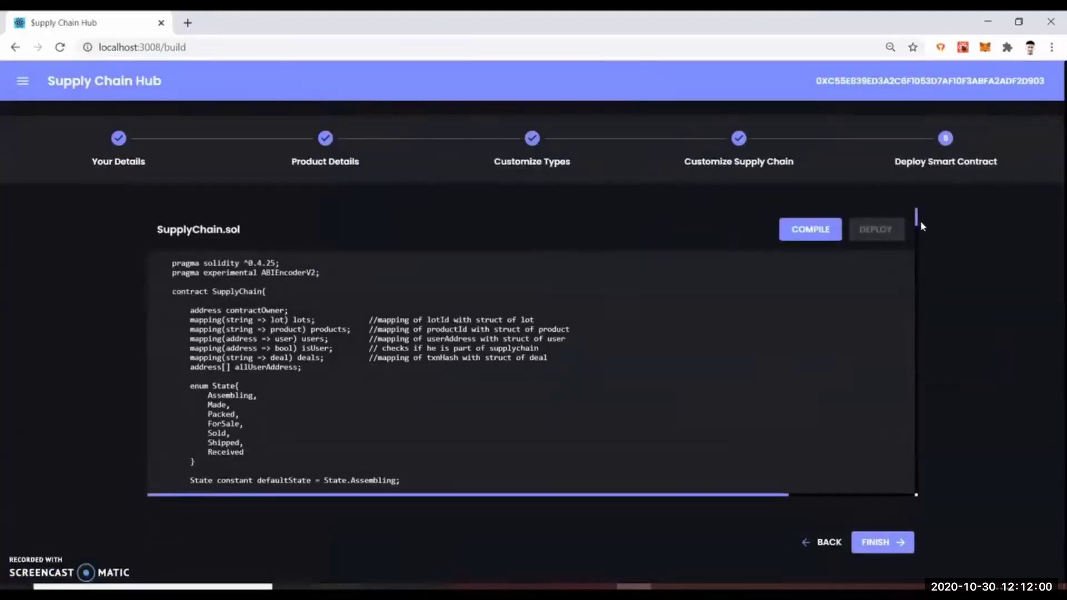
Compile and deploy SupplyChain.sol, approve the MetaMask transaction, and finish the wizard.
mouse_move(919, 221)
left_mouse_down()
mouse_move(911, 442)
mouse_move(900, 222)
left_mouse_up()
left_click(872, 236)
left_click_drag(917, 16, 590, 88)
left_click(683, 477)
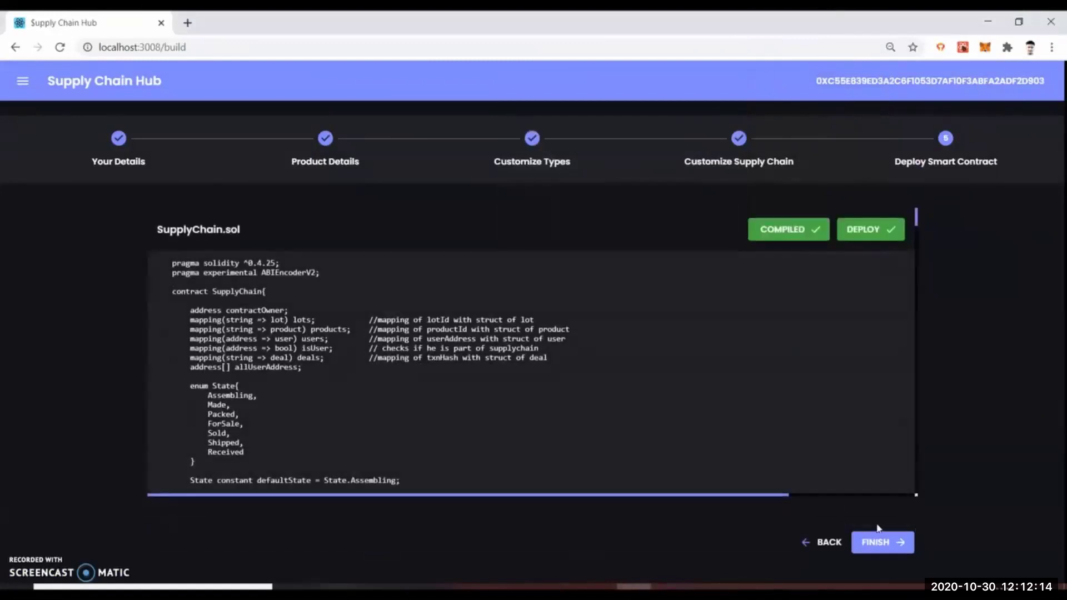
left_click(878, 543)
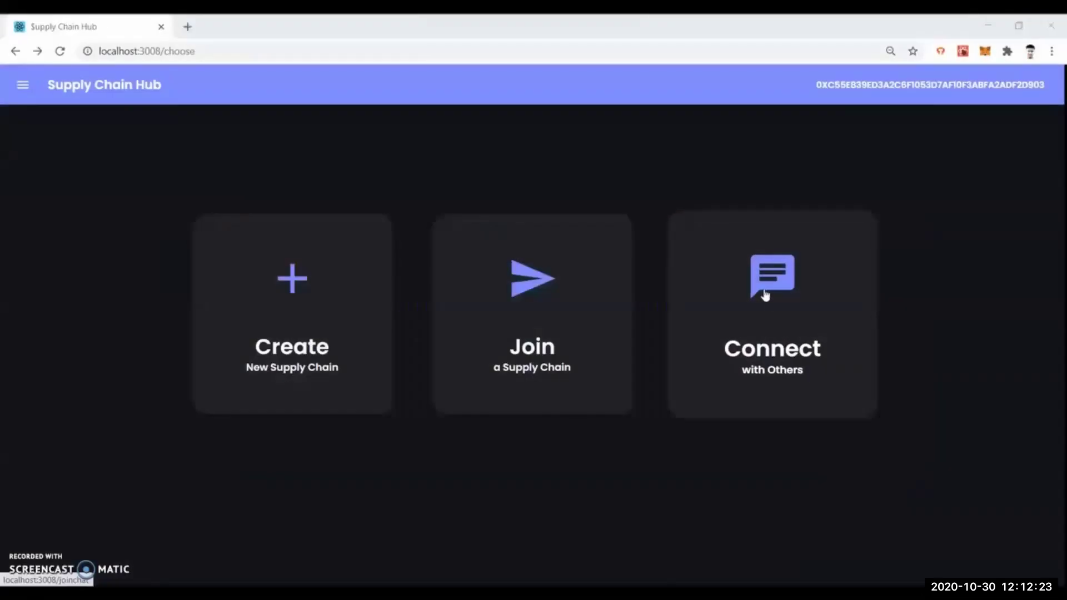
Open the manufacturer and retailer chats in two windows and exchange greetings.
left_click(765, 295)
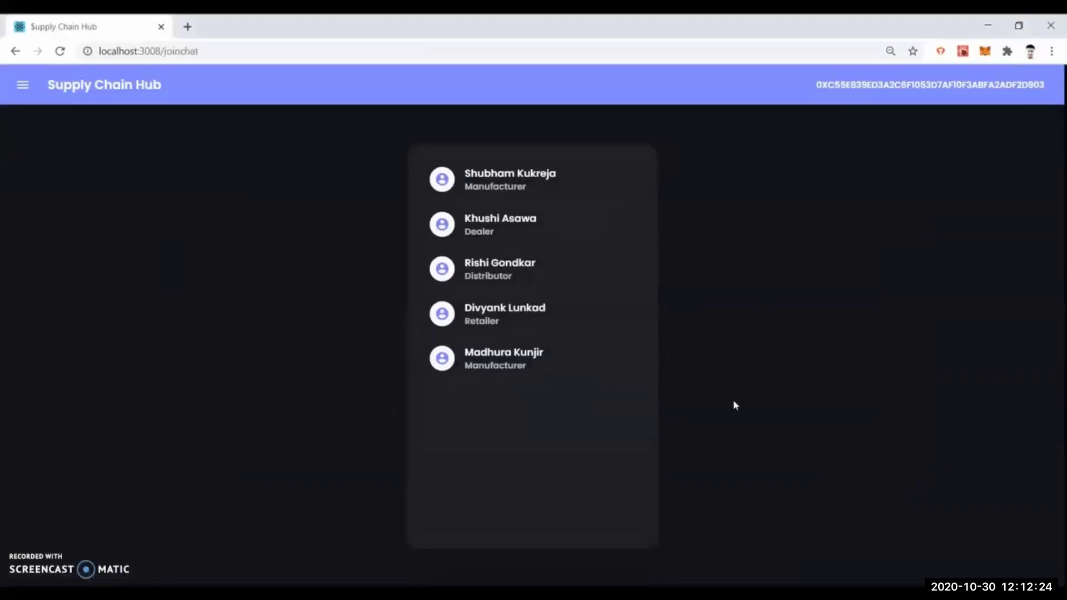
left_click(476, 183)
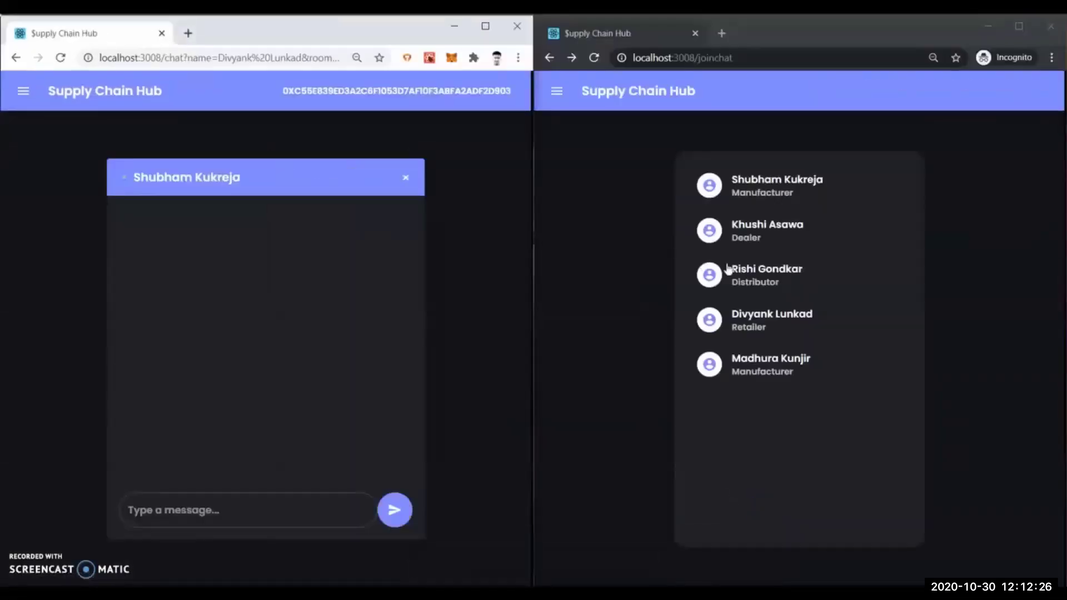
left_click(766, 314)
left_click(207, 505)
type("Hi")
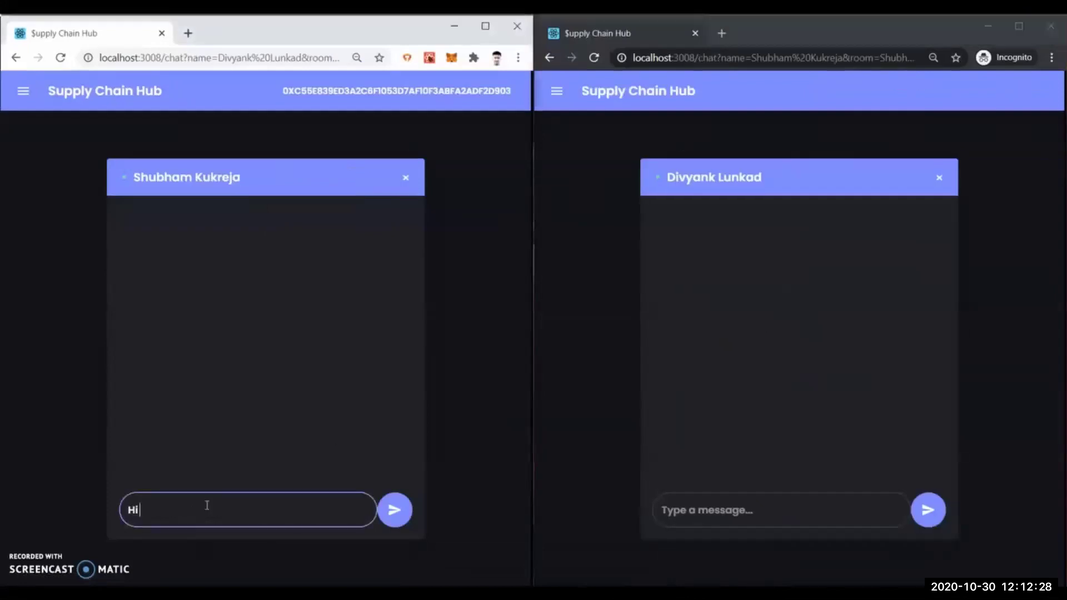
type(" Divyank !!")
key("Return")
left_click(702, 511)
type("H")
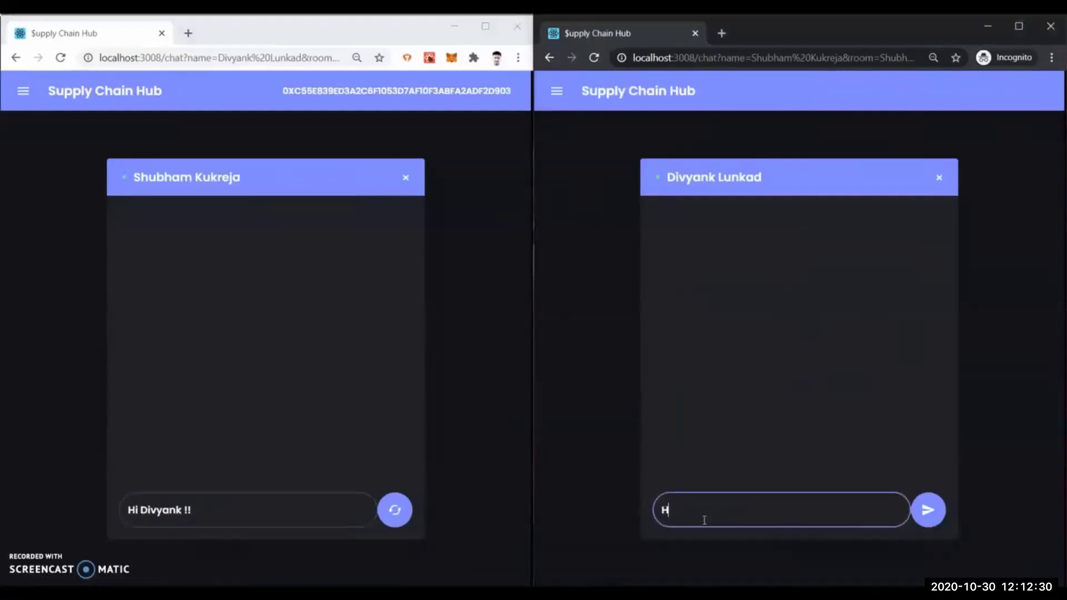
type("i Shub")
left_click(264, 512)
Ask about next-lot delivery, reply 'not before next weekend !!!', then answer 'Okay, i'll wait'.
type("when will you be able to deliver")
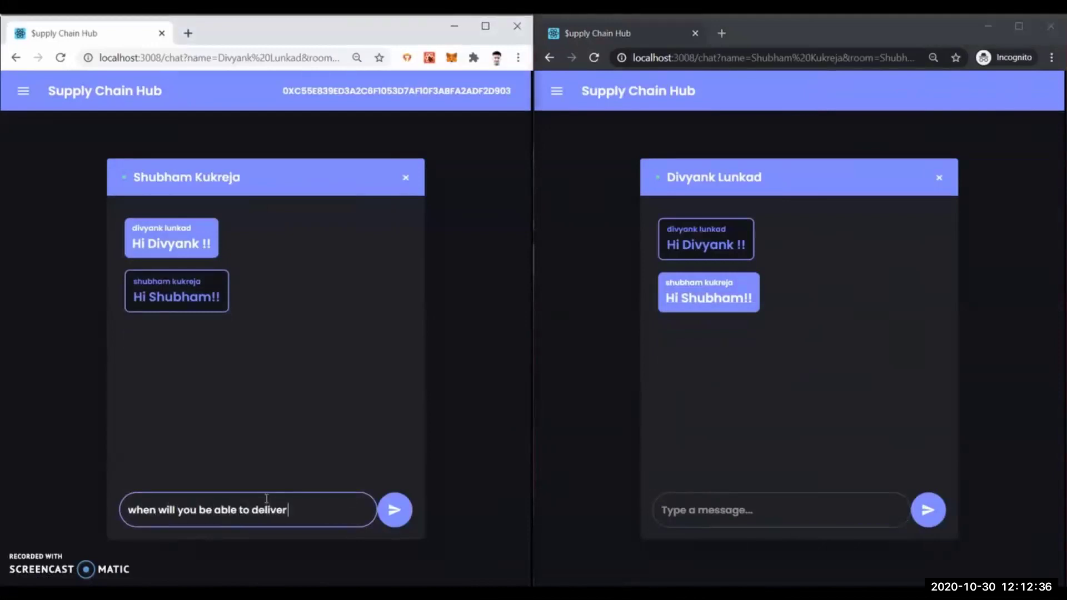
left_click(405, 510)
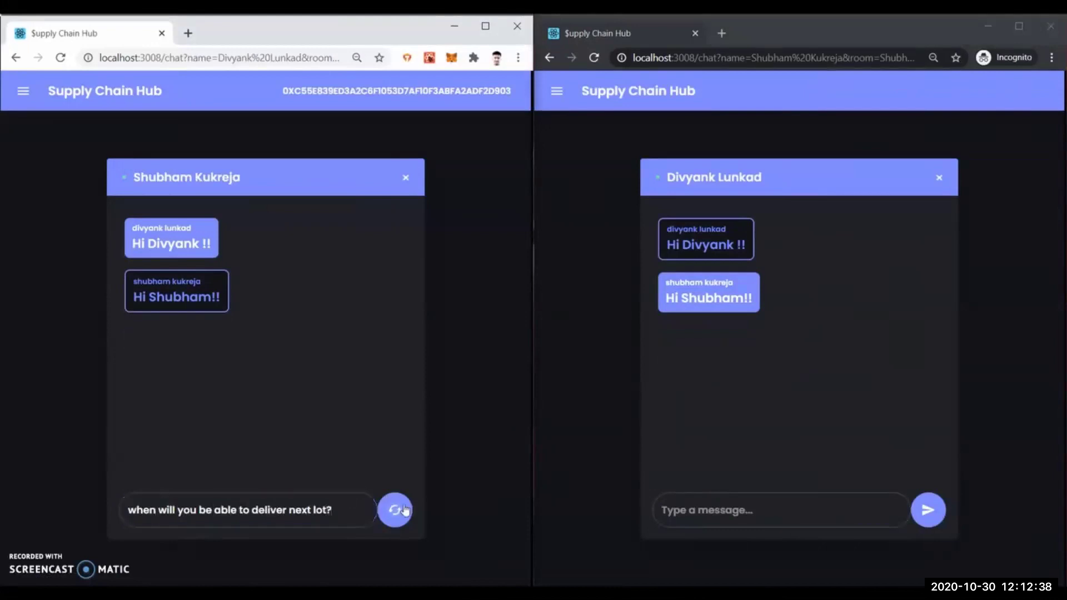
left_click(764, 505)
type("not before next weeken")
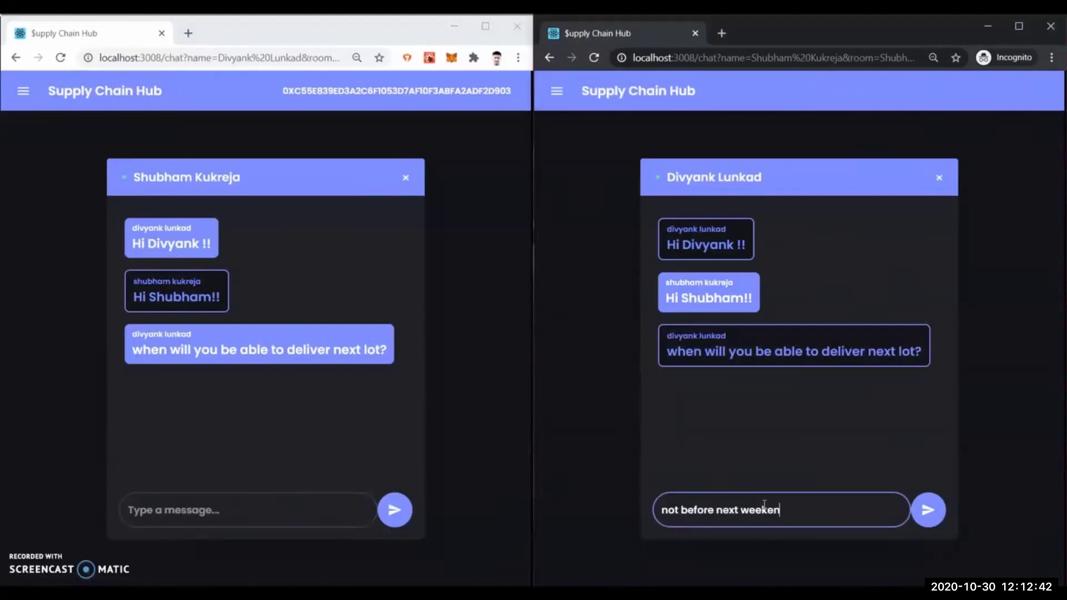
type("d !!!")
left_click(937, 516)
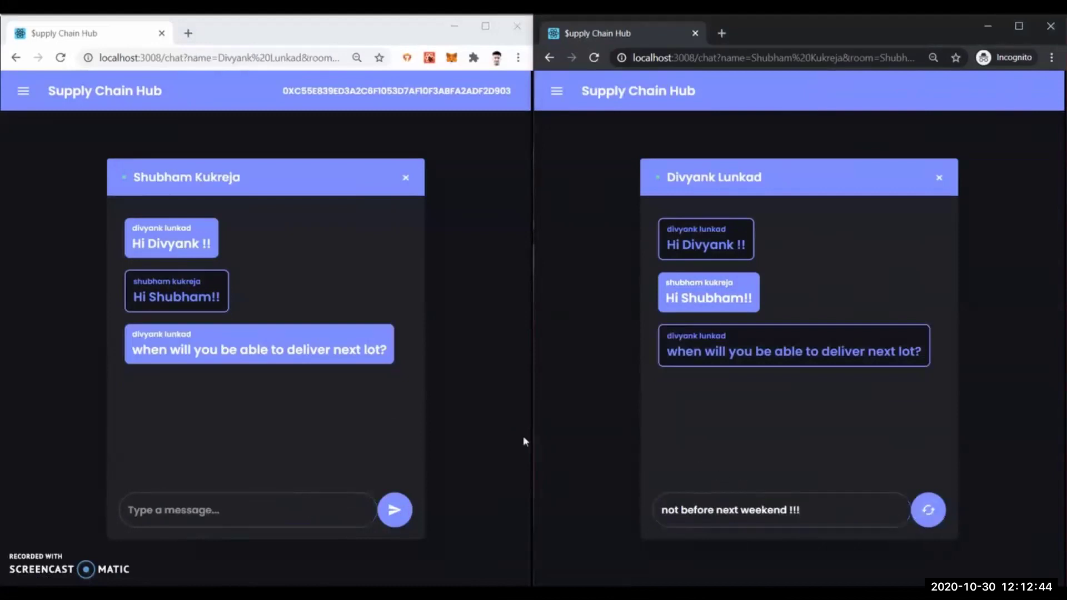
left_click(245, 506)
type("ay, i'll wait")
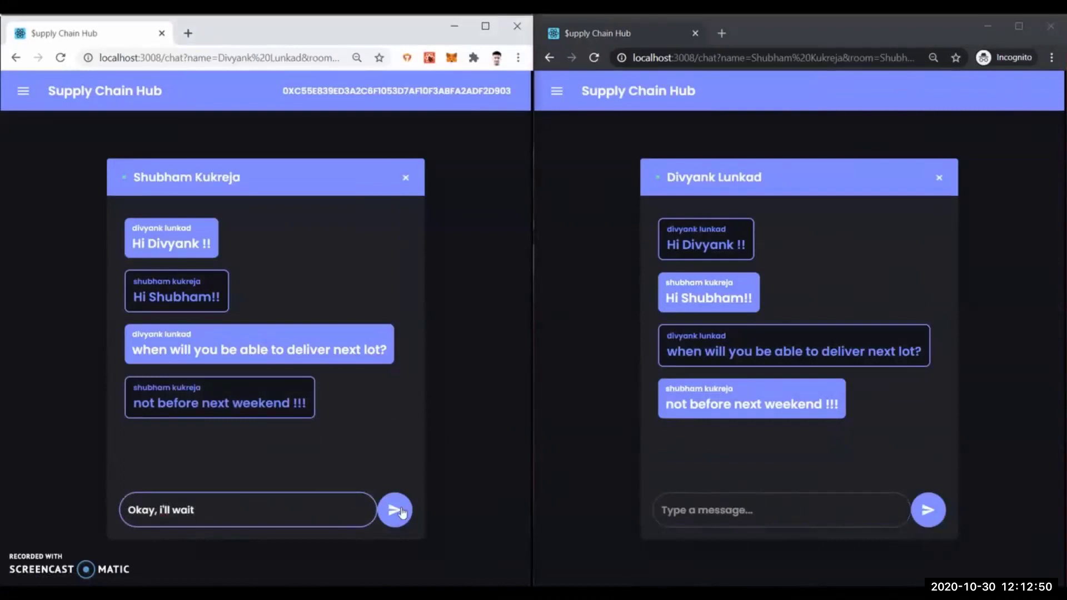
left_click(400, 512)
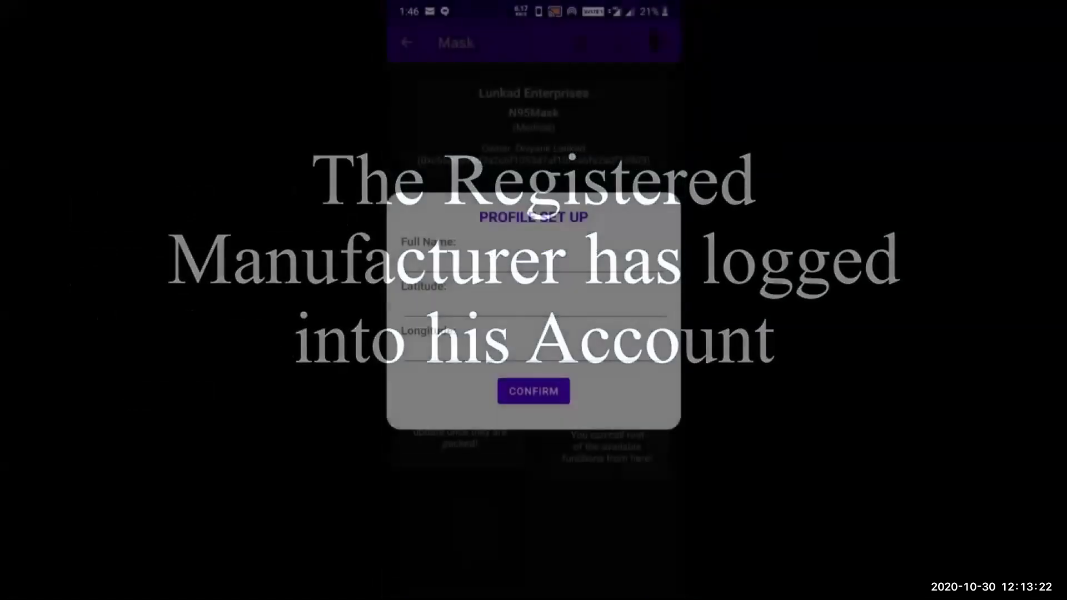
Set up the manufacturer's profile with name and location, approving the transaction.
type("Divyank Lunkad")
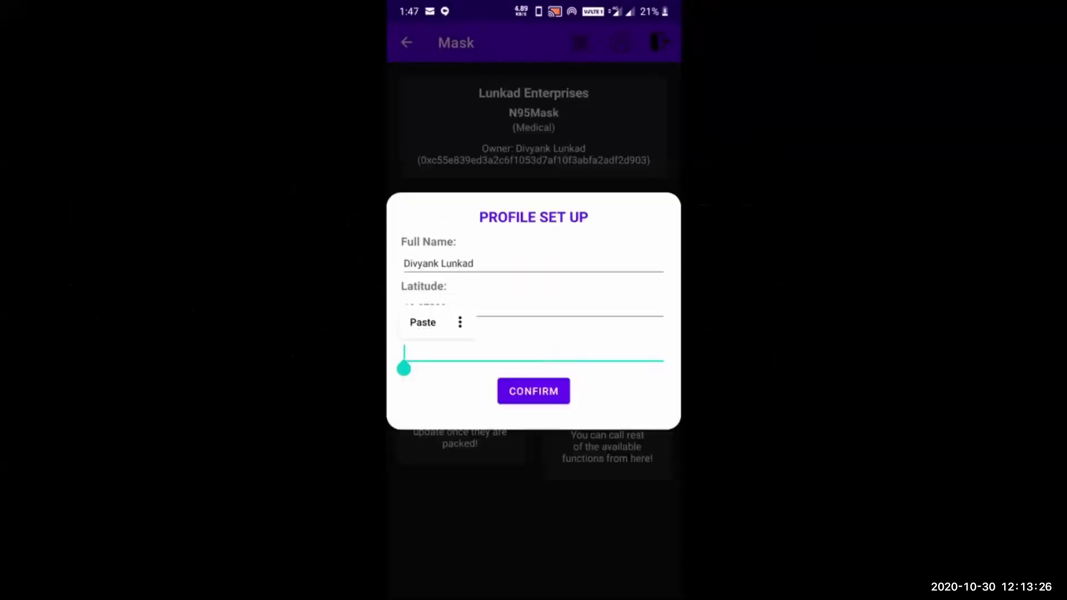
left_click(423, 322)
left_click(533, 391)
left_click(621, 340)
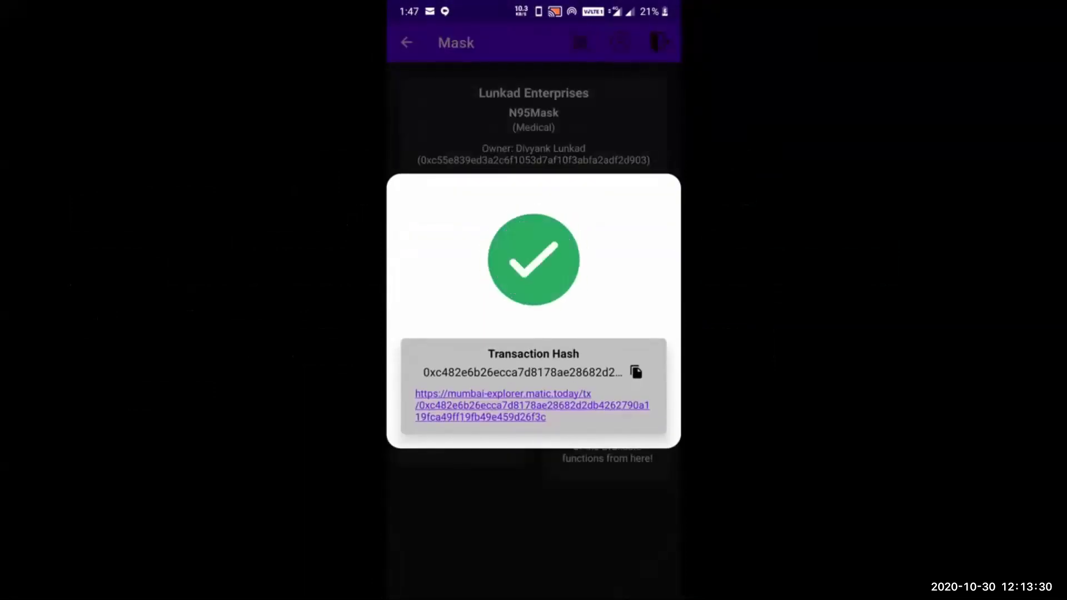
left_click(472, 509)
left_click(434, 424)
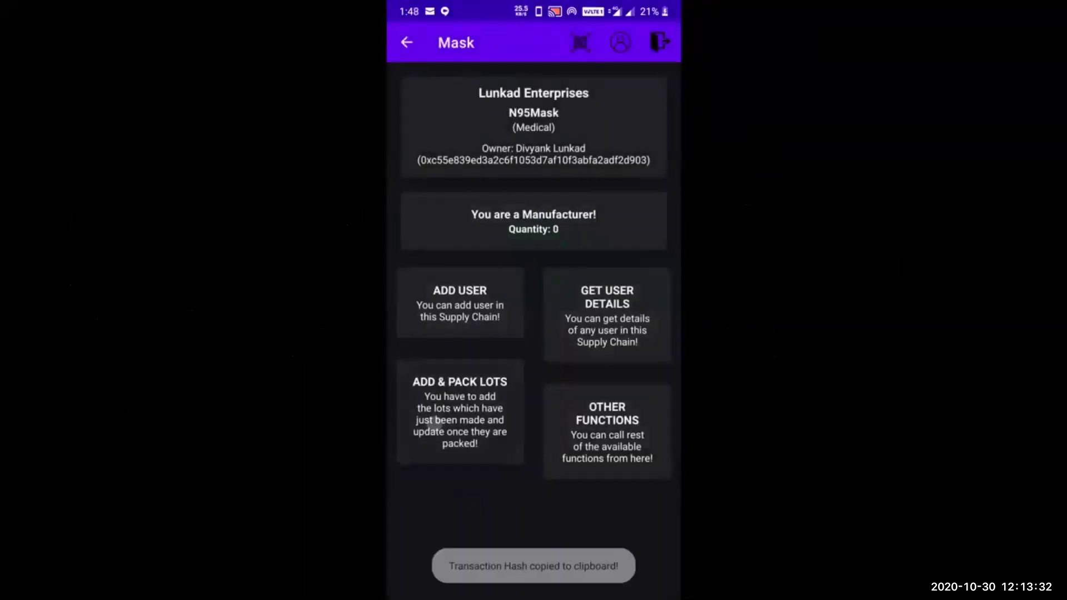
left_click(573, 153)
left_click(411, 505)
type("Batch1")
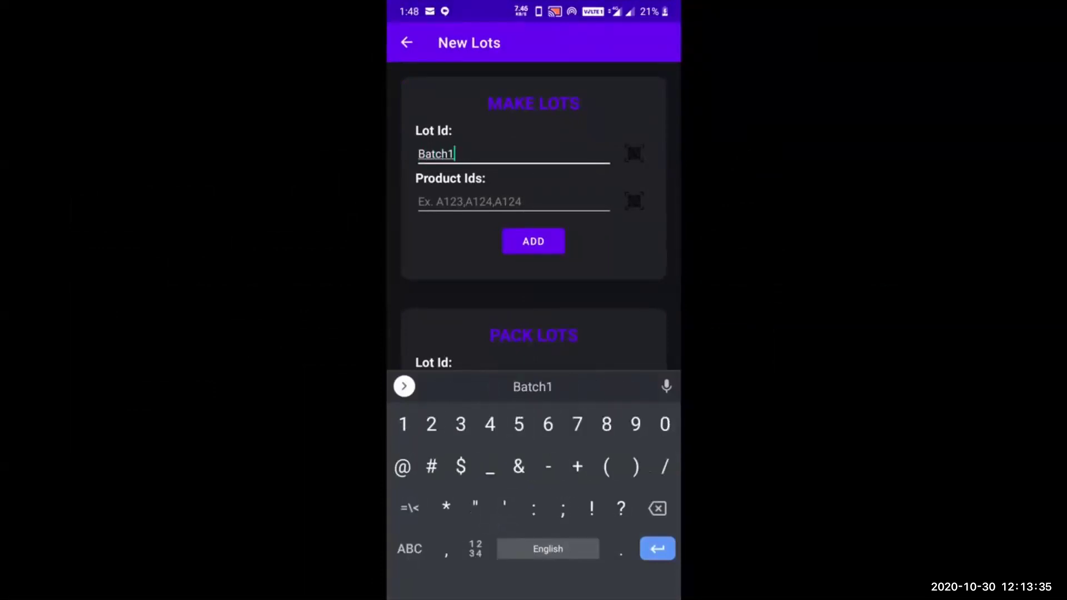
key("Return")
left_click(634, 201)
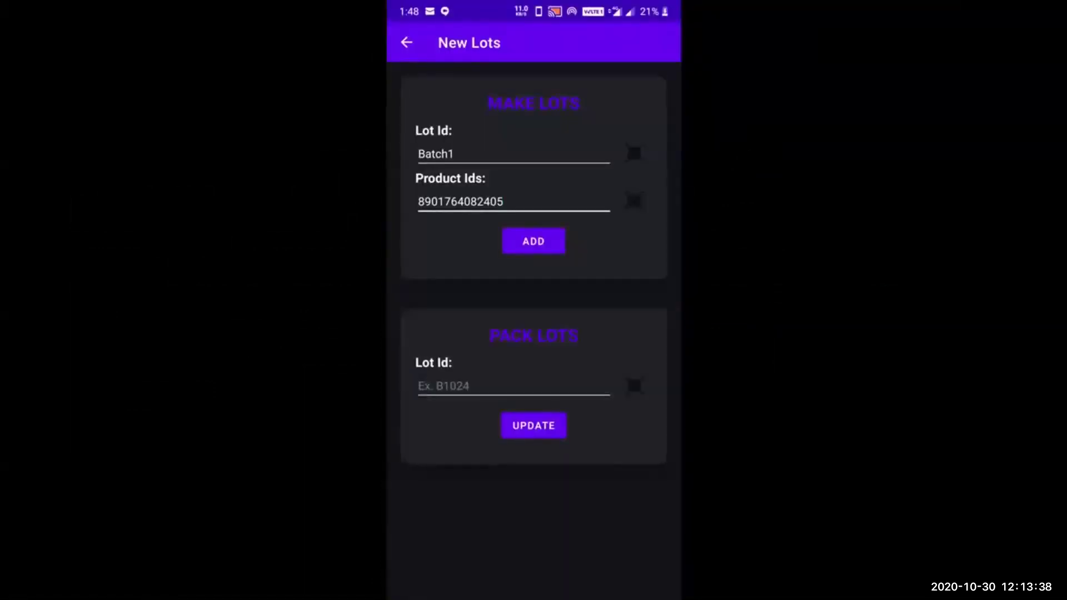
left_click(533, 241)
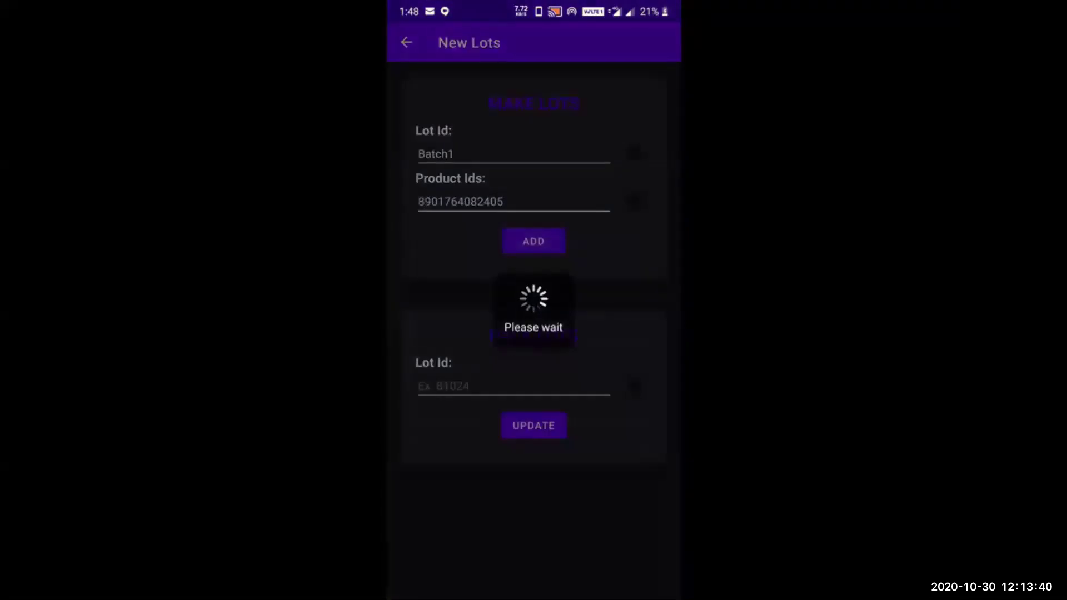
left_click(593, 337)
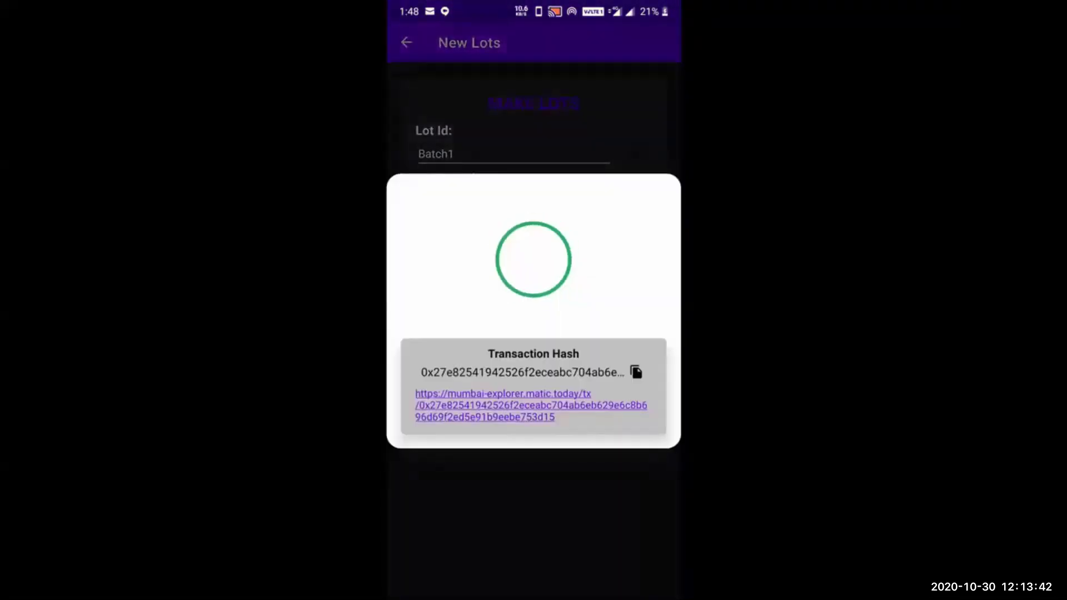
left_click(565, 509)
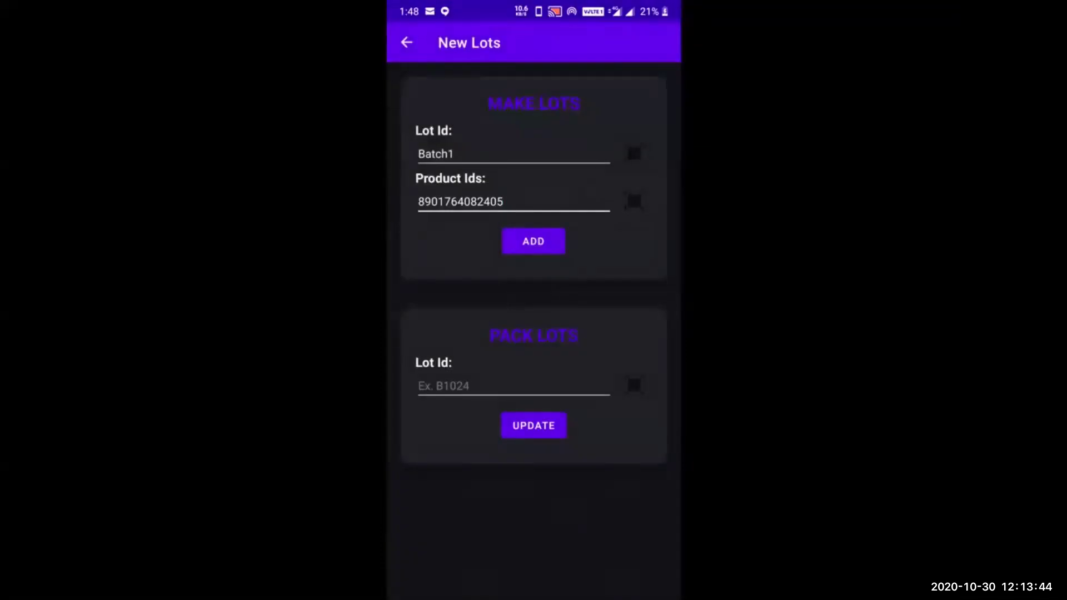
Mark lot Batch1 as packed and approve the pack-lot transaction.
left_click(514, 385)
type("Batch1")
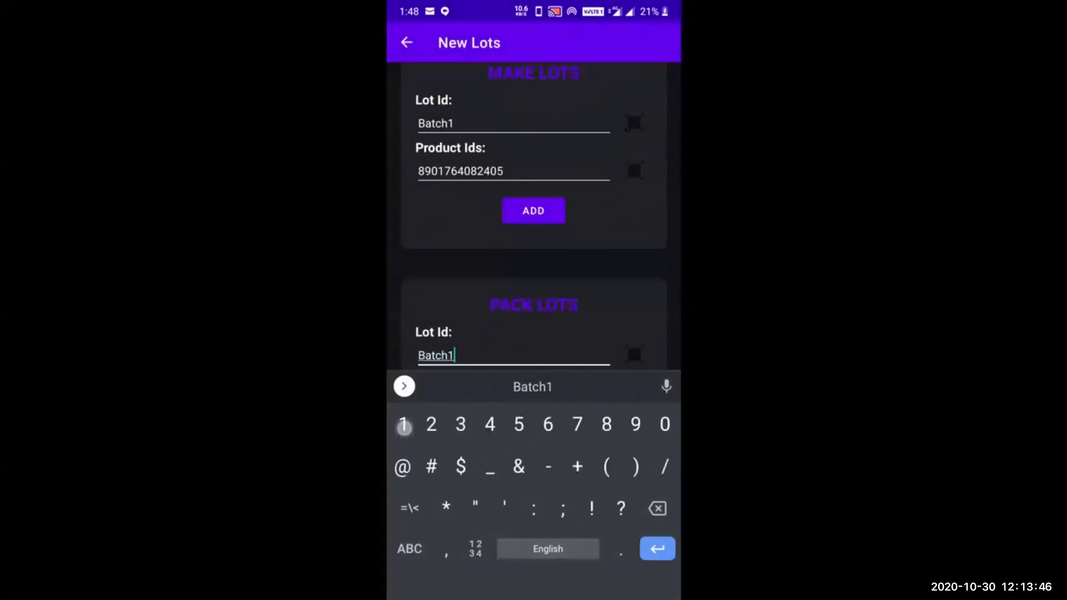
left_click_drag(604, 318, 621, 264)
left_click(534, 329)
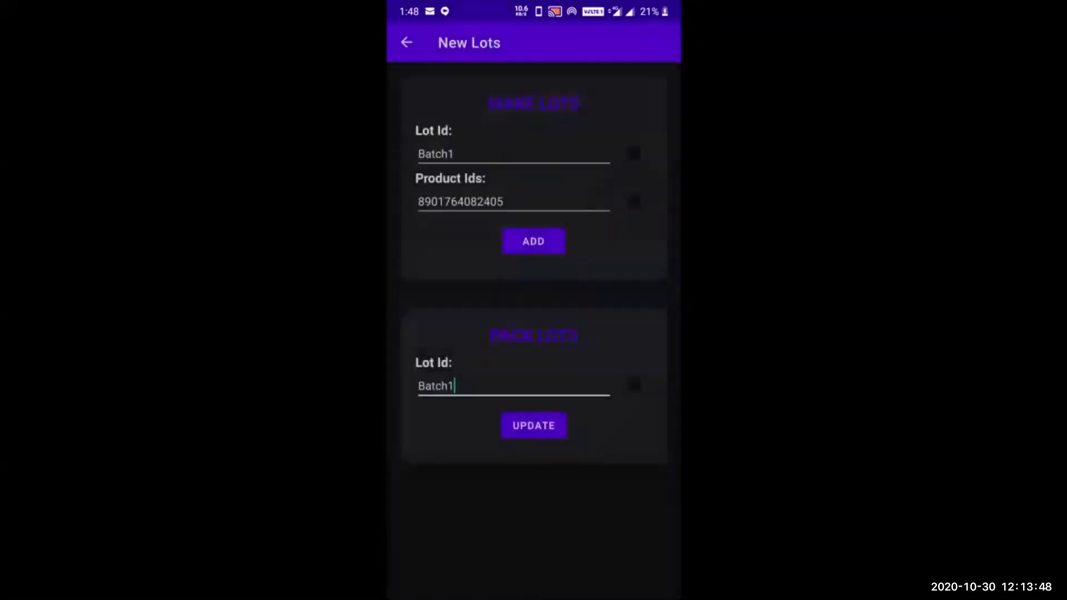
left_click(590, 339)
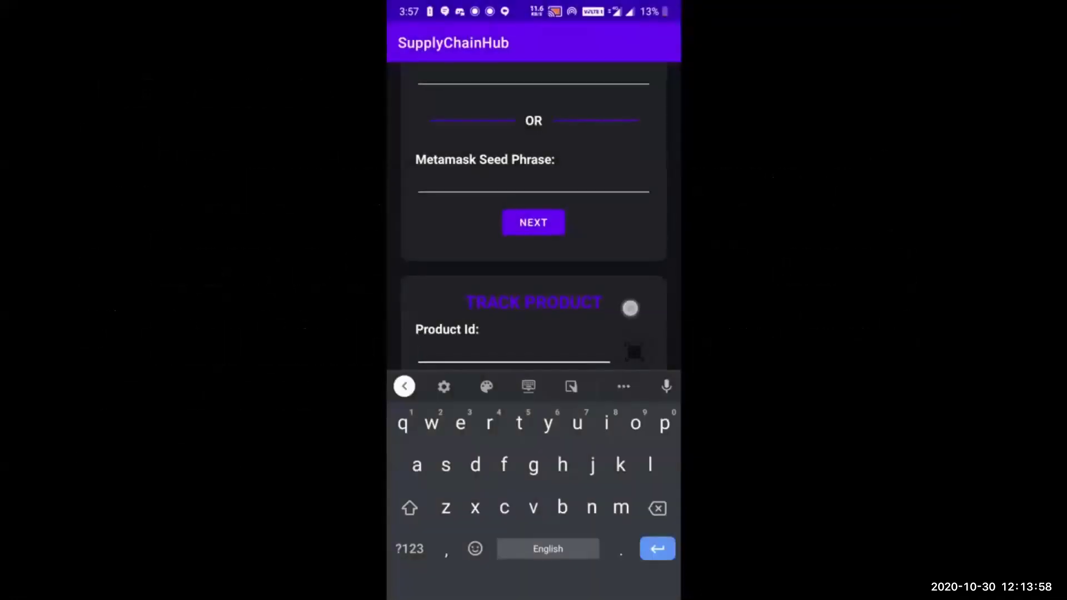
left_click_drag(629, 305, 637, 237)
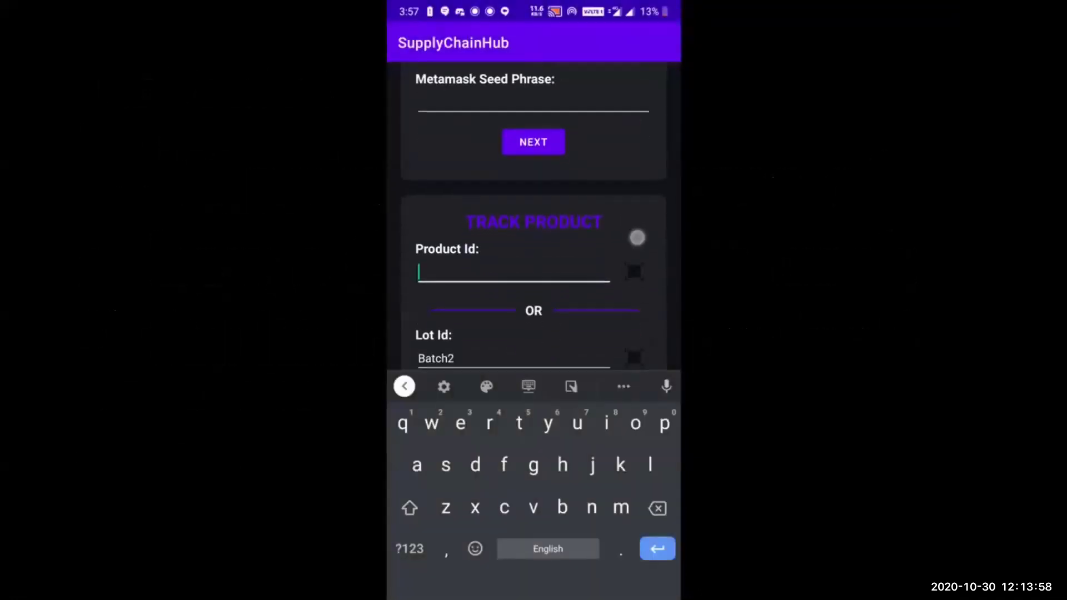
left_click(634, 272)
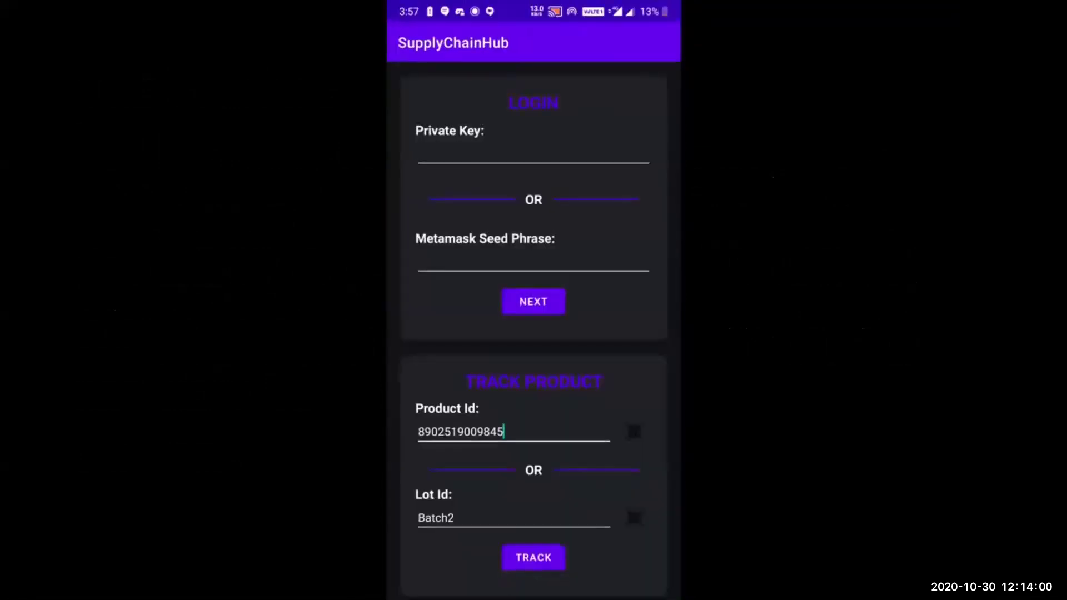
left_click(533, 557)
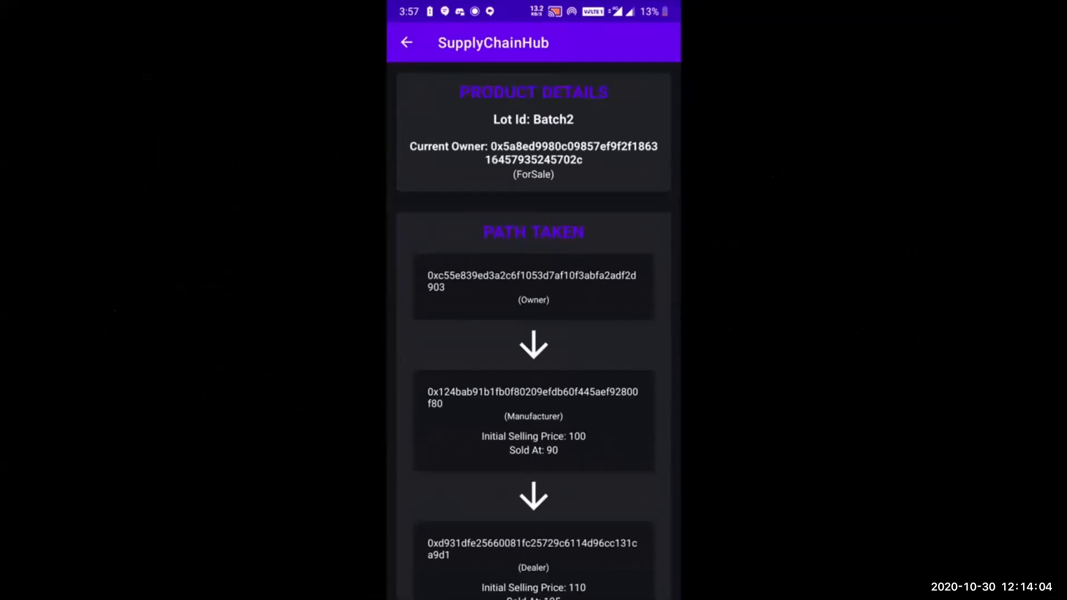
Reveal the dealer's name and map location, then tick 'Did you buy this product?'.
left_click_drag(596, 340, 630, 256)
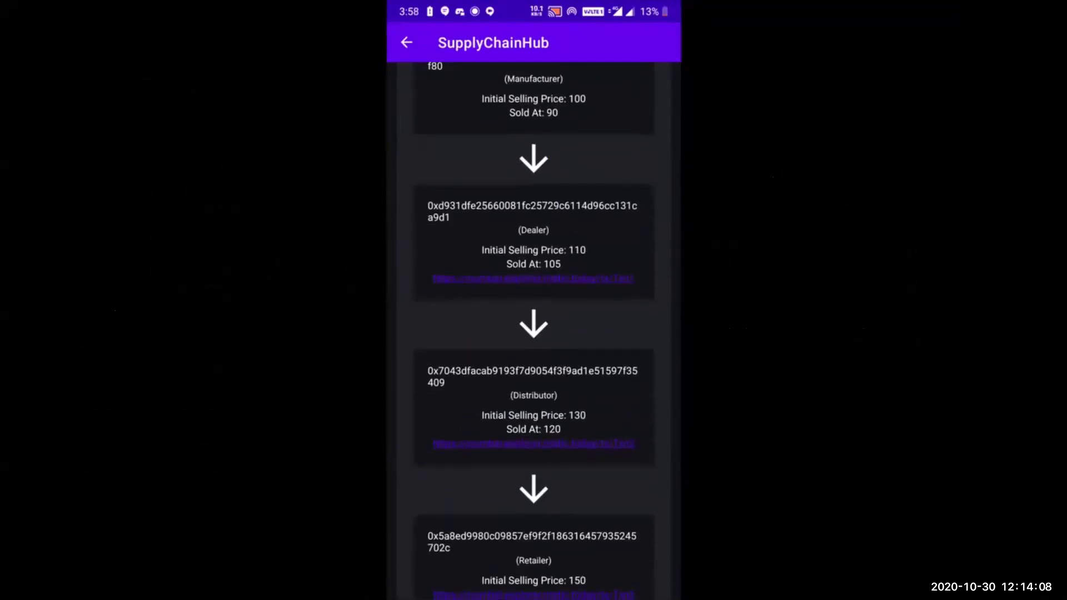
left_click(533, 242)
left_click(599, 235)
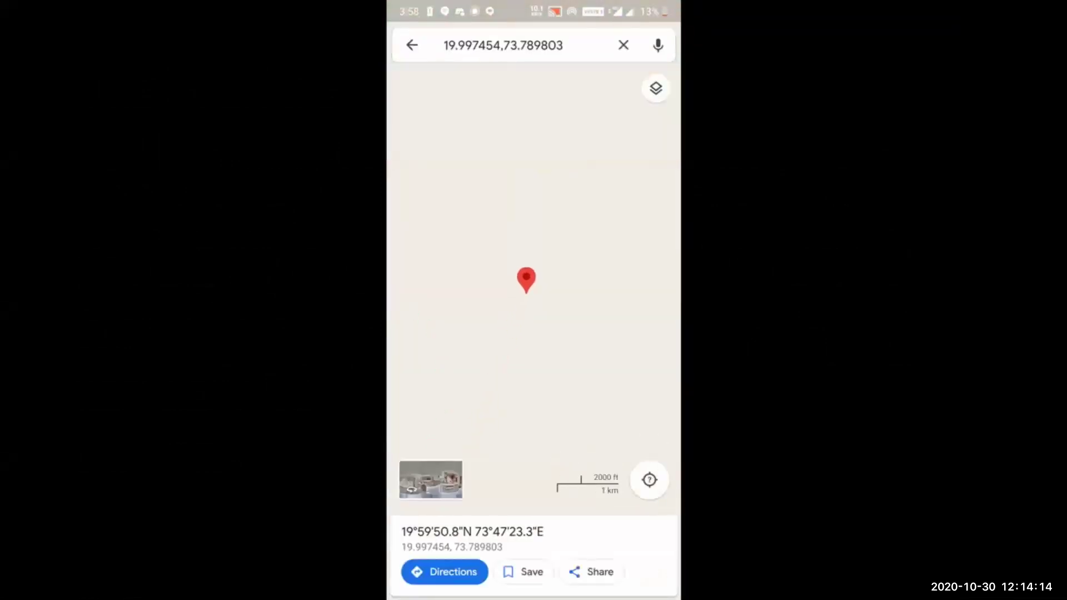
key("Escape")
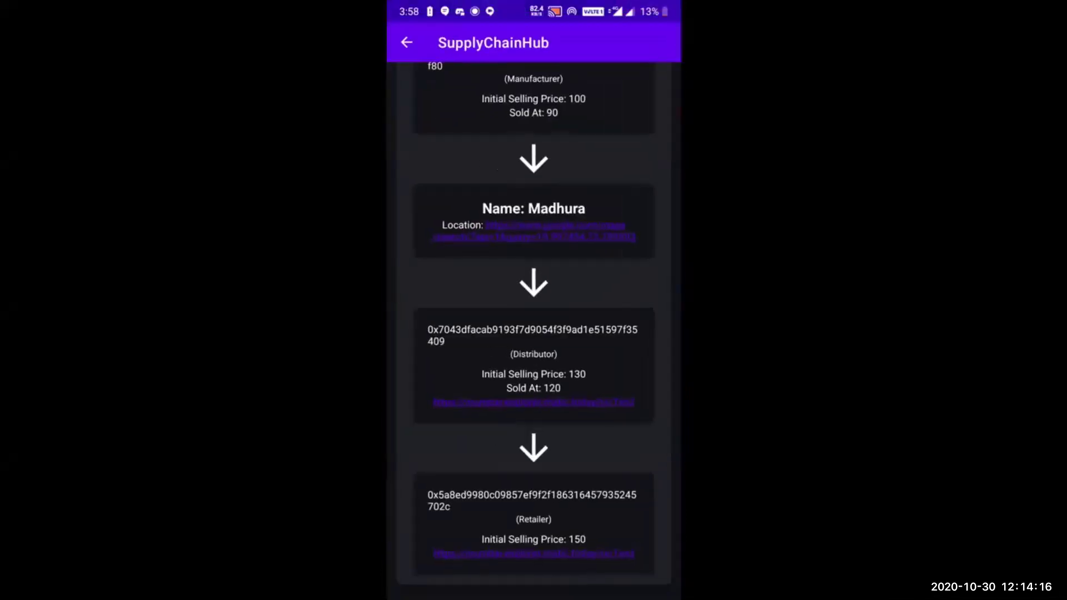
scroll(624, 265, "down", 1)
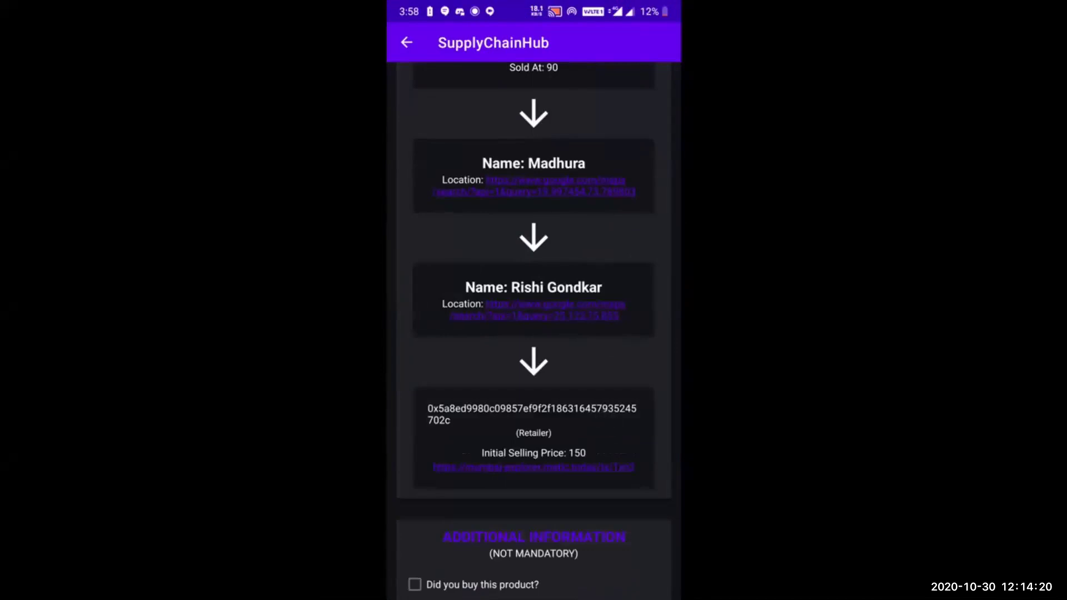
scroll(609, 424, "down", 2)
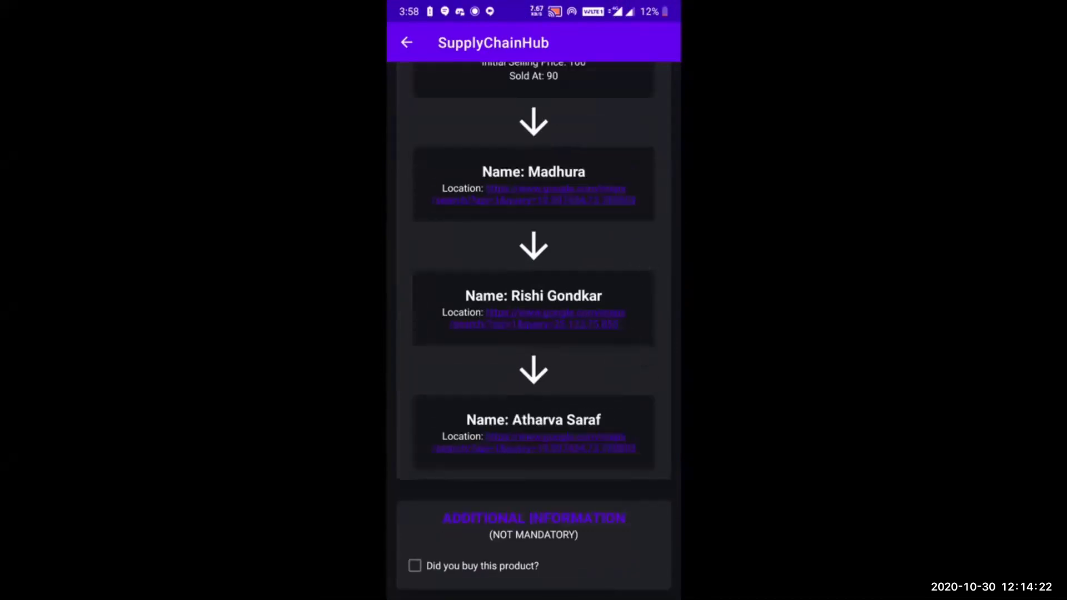
left_click(456, 561)
scroll(602, 395, "down", 2)
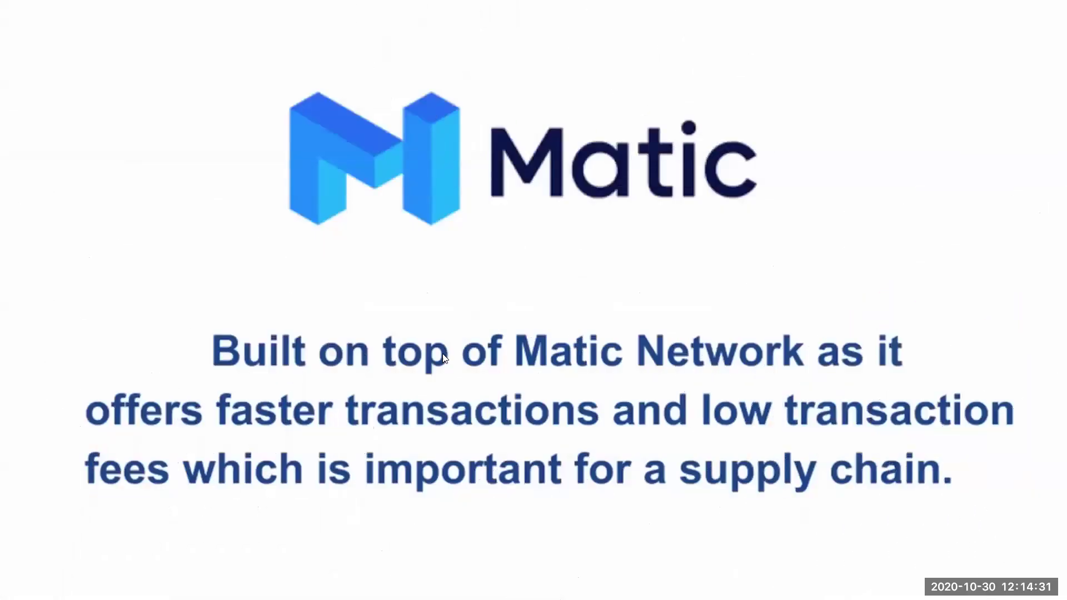
mouse_move(359, 311)
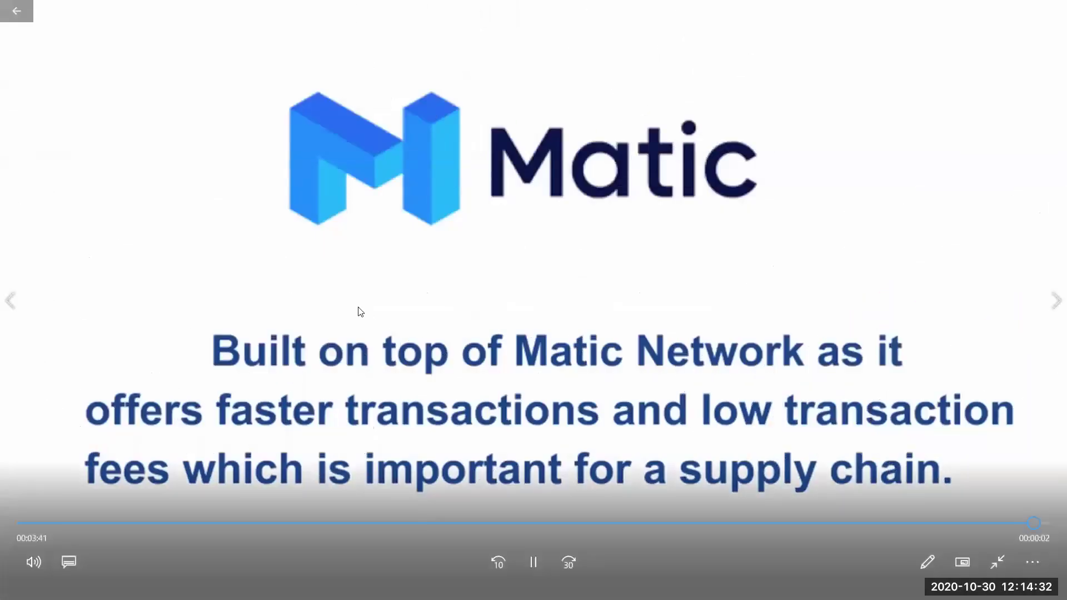